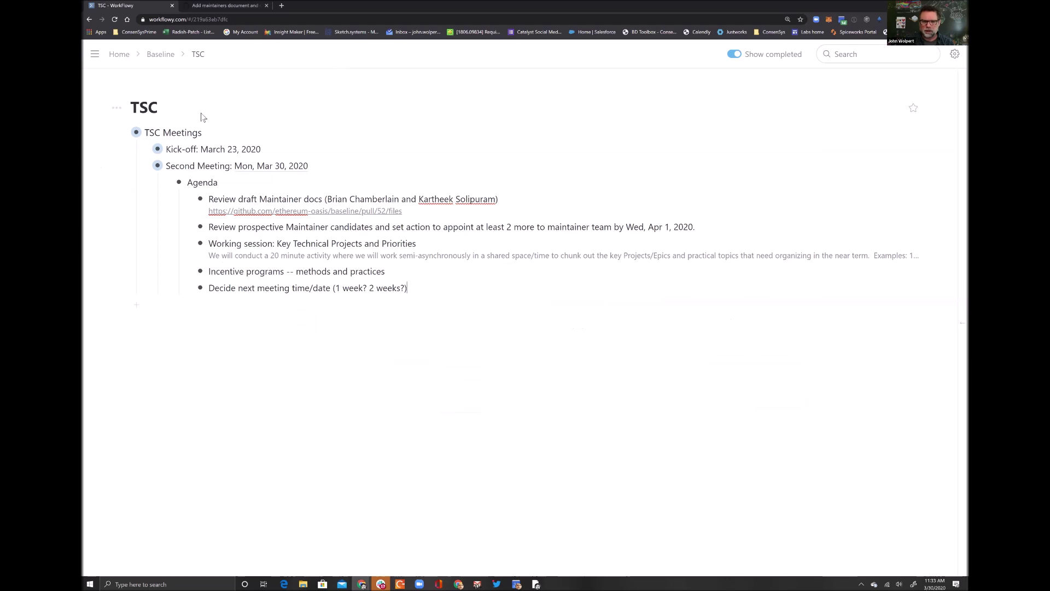
Switch to the SSC Meetings outline and move "Incentive framework and funding" to the end of the second meeting's agenda.
key(alt+Tab)
key(alt+shift+Tab)
key(alt+shift+Tab)
click(97, 8)
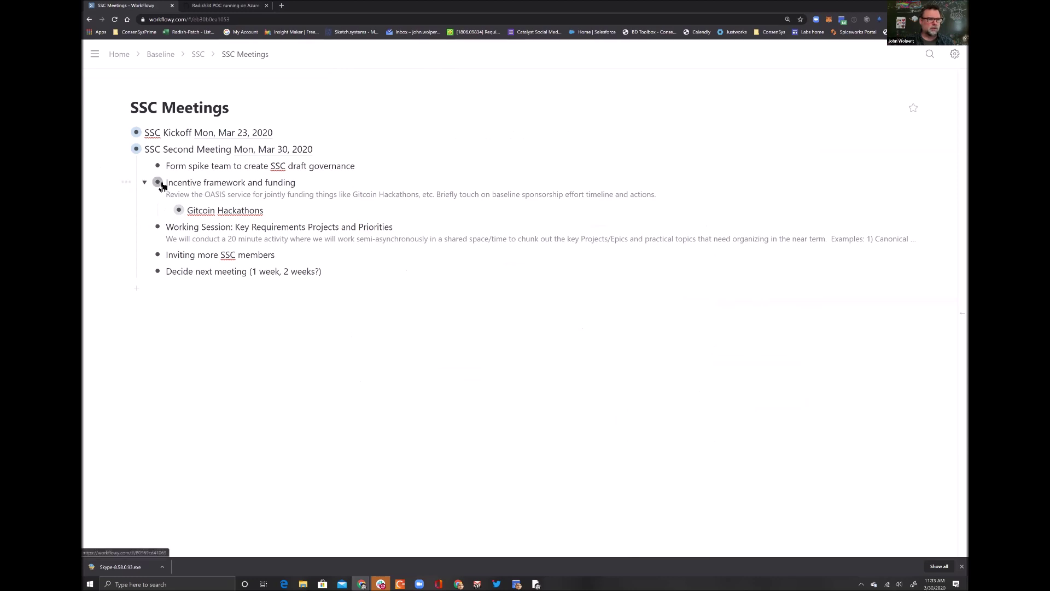
drag(163, 186, 162, 291)
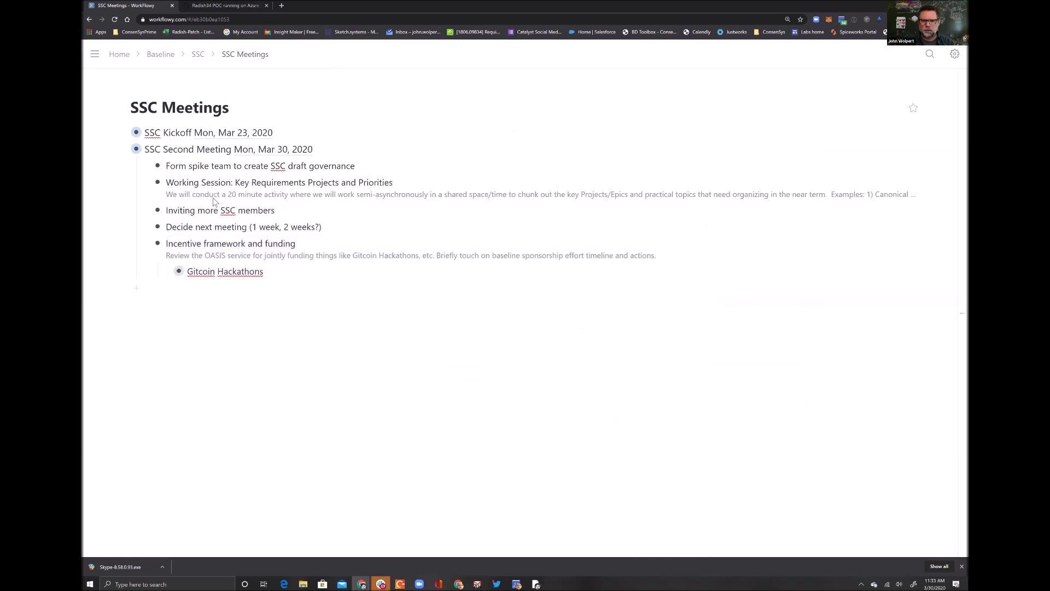
Check the value proposition notes in the Concepts sketch, and switch to the ZenHub roadmap of the Baseline workspace.
key(alt+Tab)
key(alt+Tab)
key(alt+Tab)
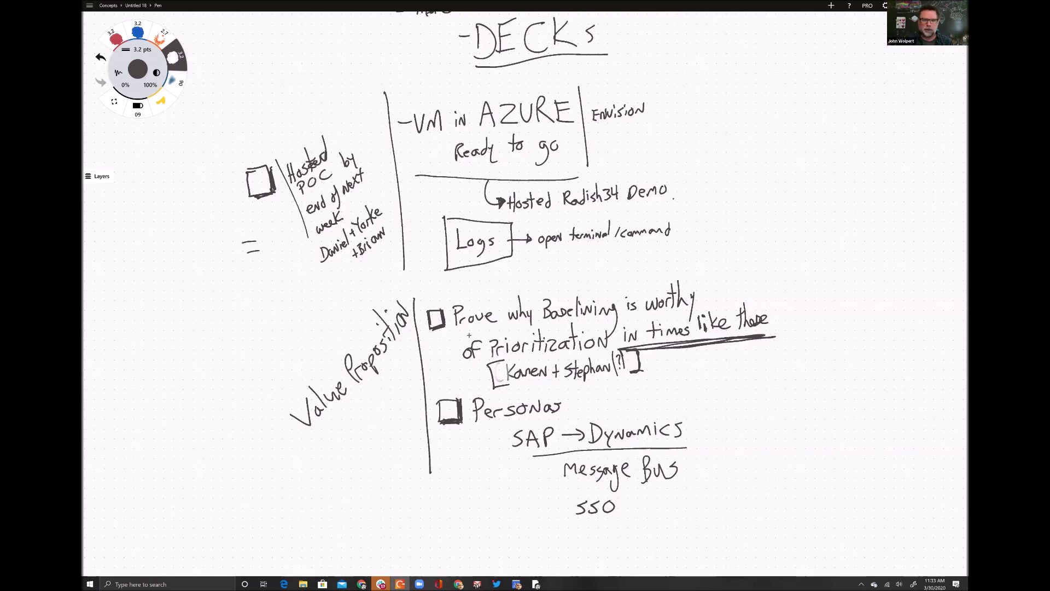
key(alt+Tab)
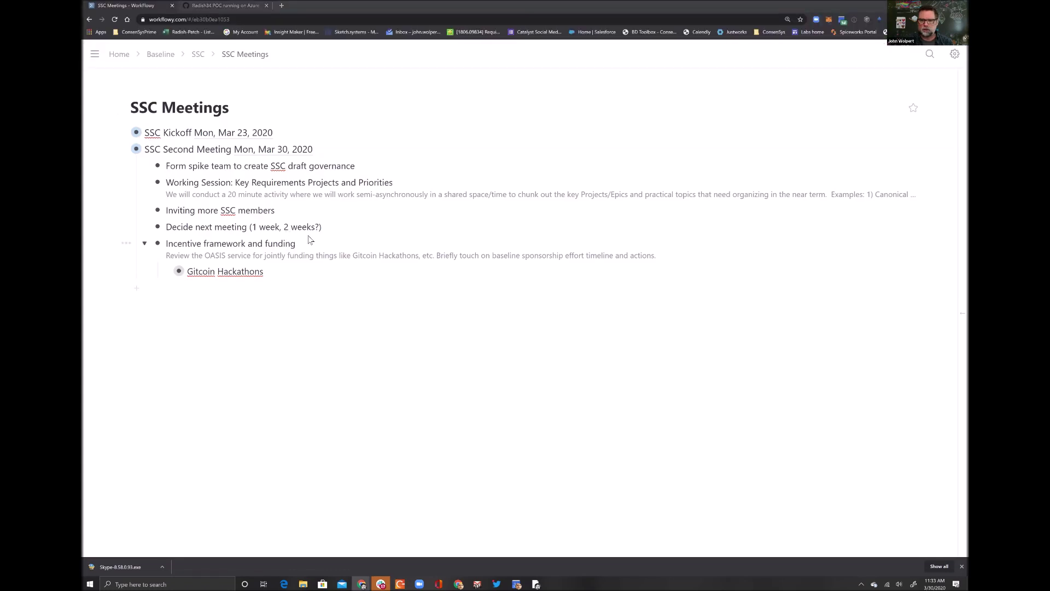
key(alt+Tab)
key(alt+Tab)
key(alt+Tab)
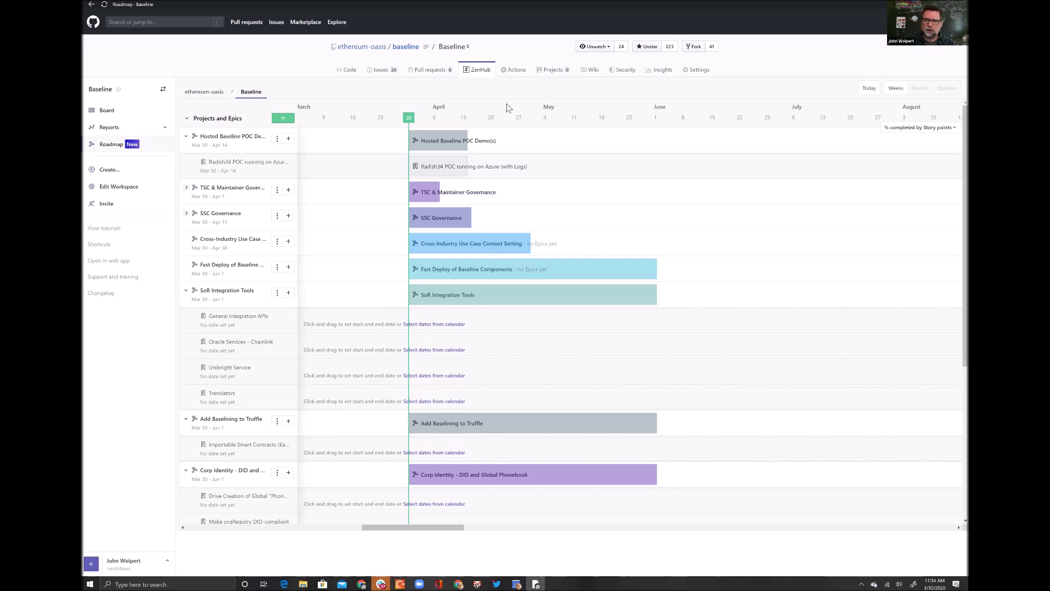
Create a new roadmap project titled "Content that quickly proves baselining utility".
click(292, 120)
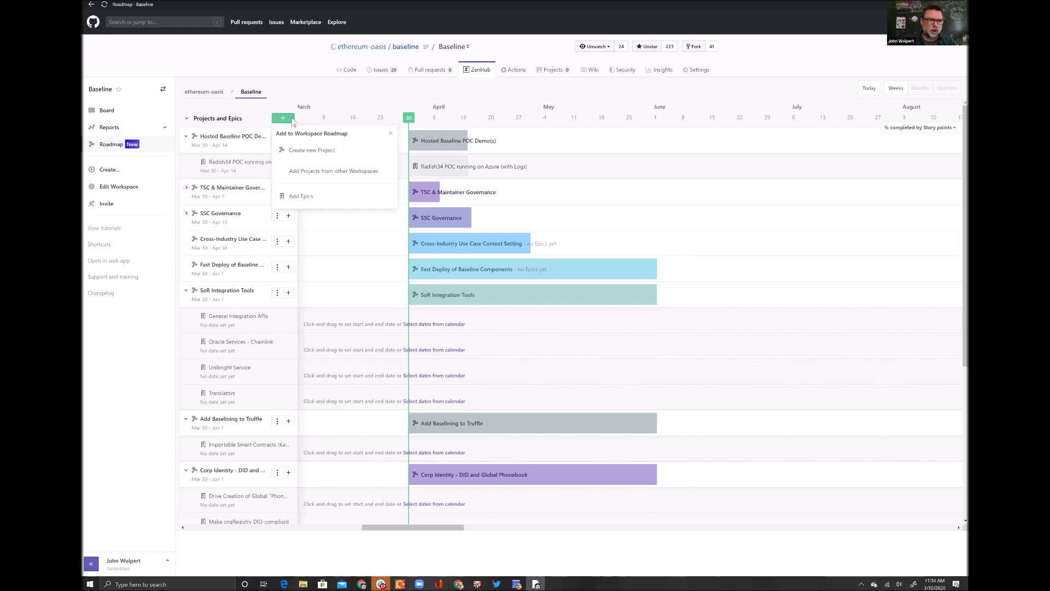
click(303, 151)
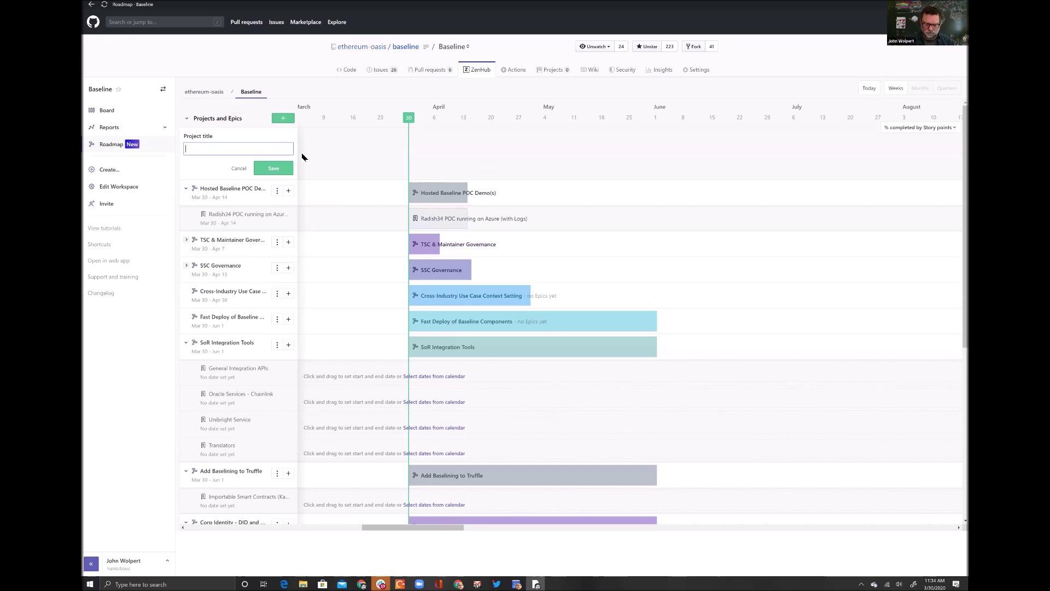
key(alt+Tab)
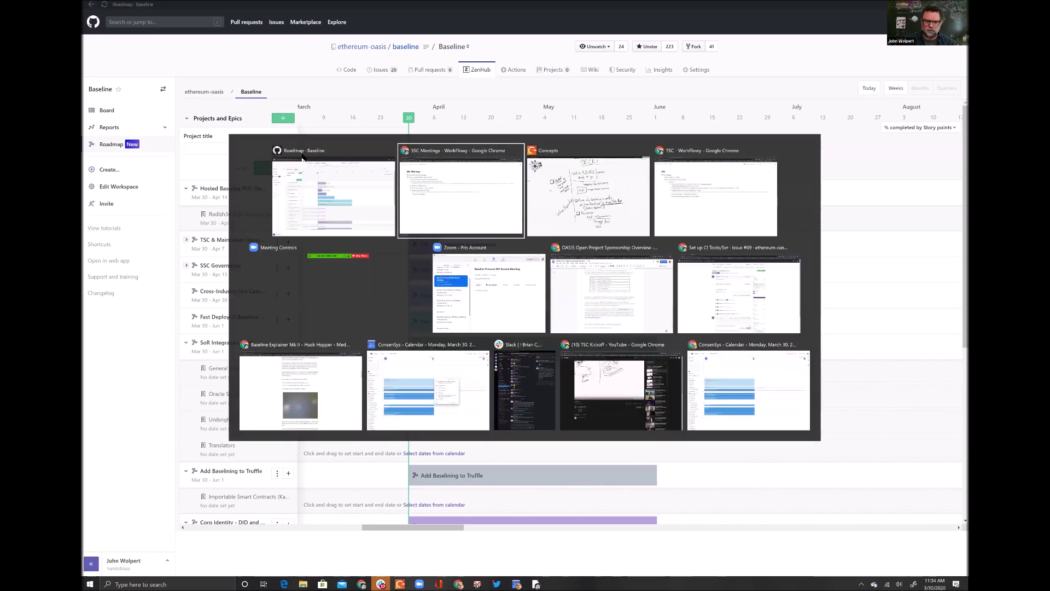
key(alt+Tab)
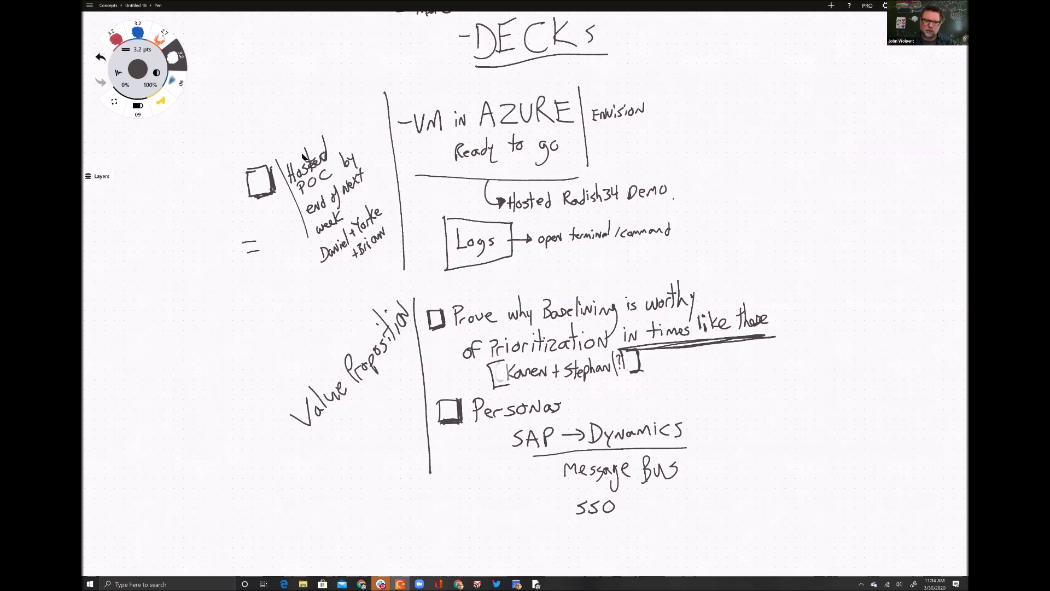
key(alt+Tab)
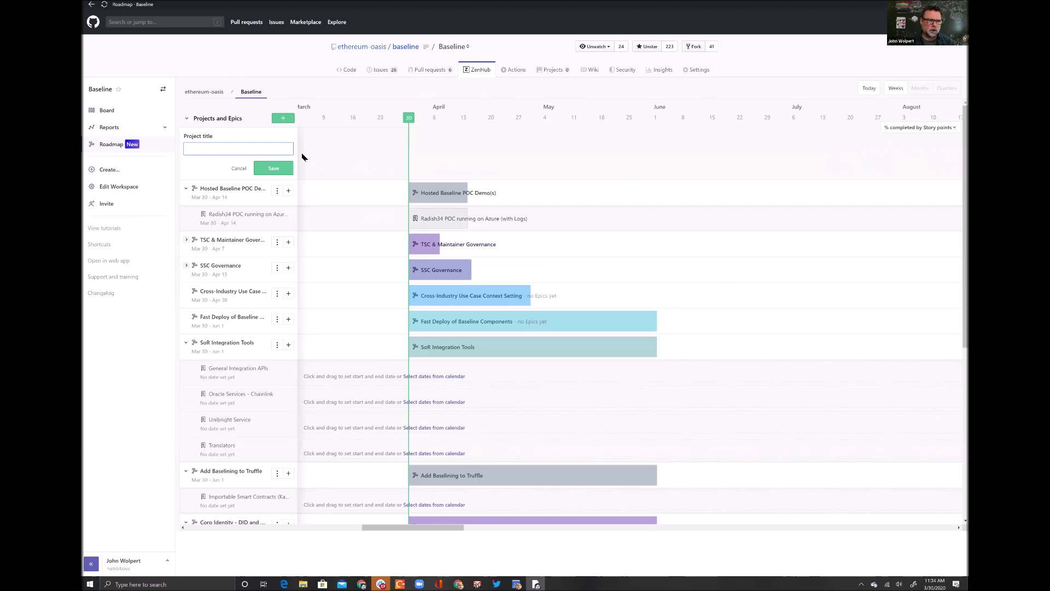
key(BackSpace)
key(BackSpace)
key(BackSpace)
text(D)
key(BackSpace)
text(Content that quickly prove)
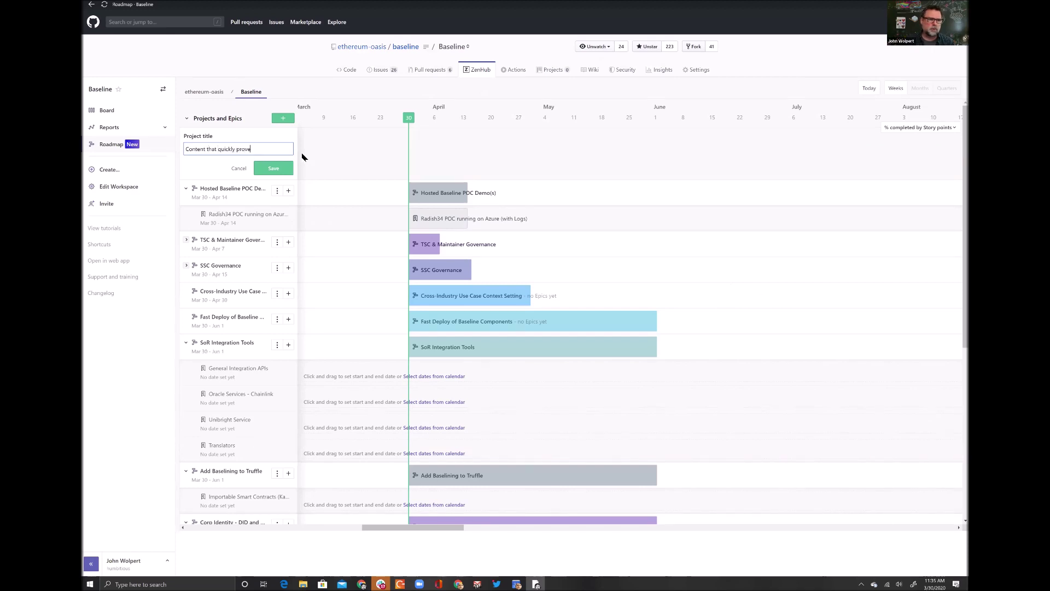
text(s baselining utility)
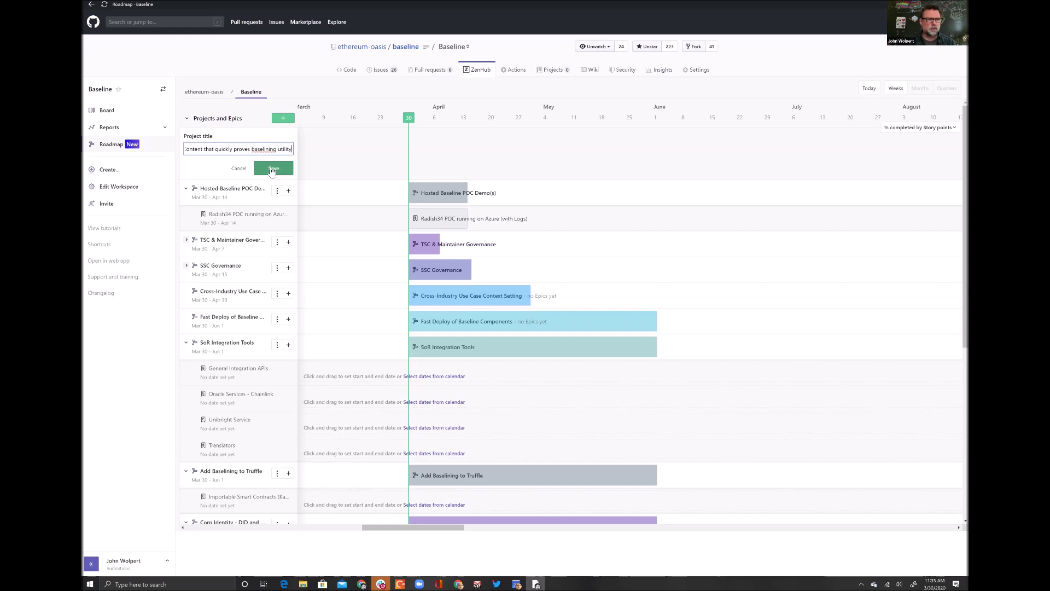
click(272, 168)
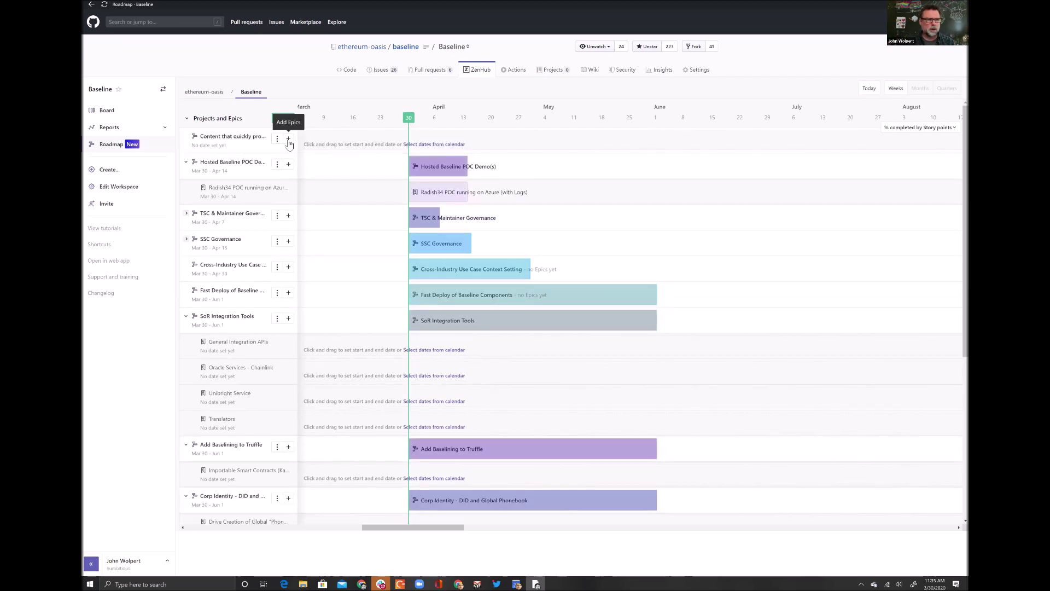
Create the epic "Why Now Deck" under the "Content that quickly proves baselining utility" project and schedule it from Mar 31 to Apr 30.
click(289, 142)
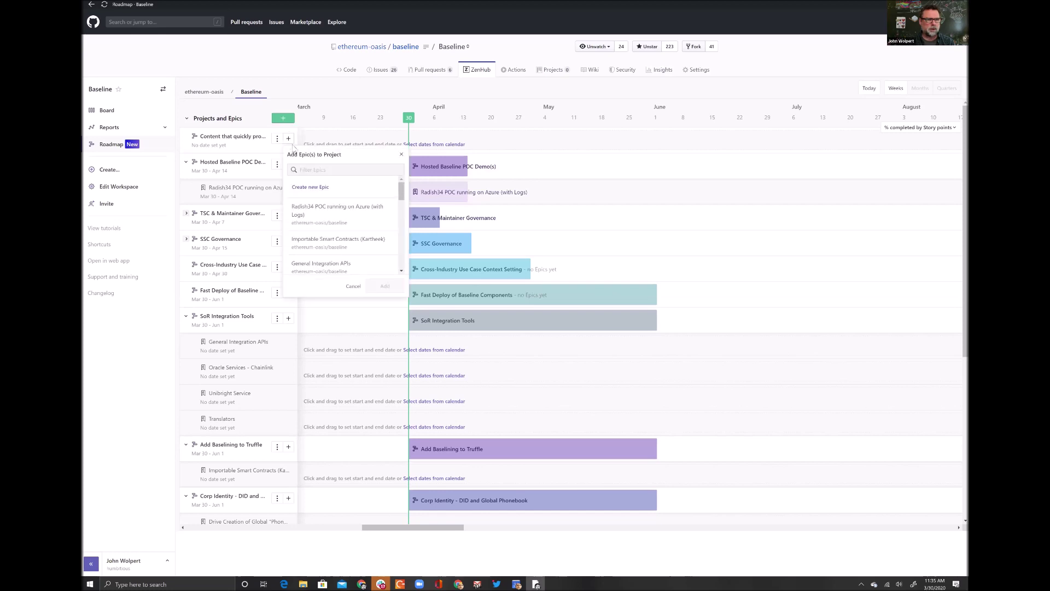
click(309, 188)
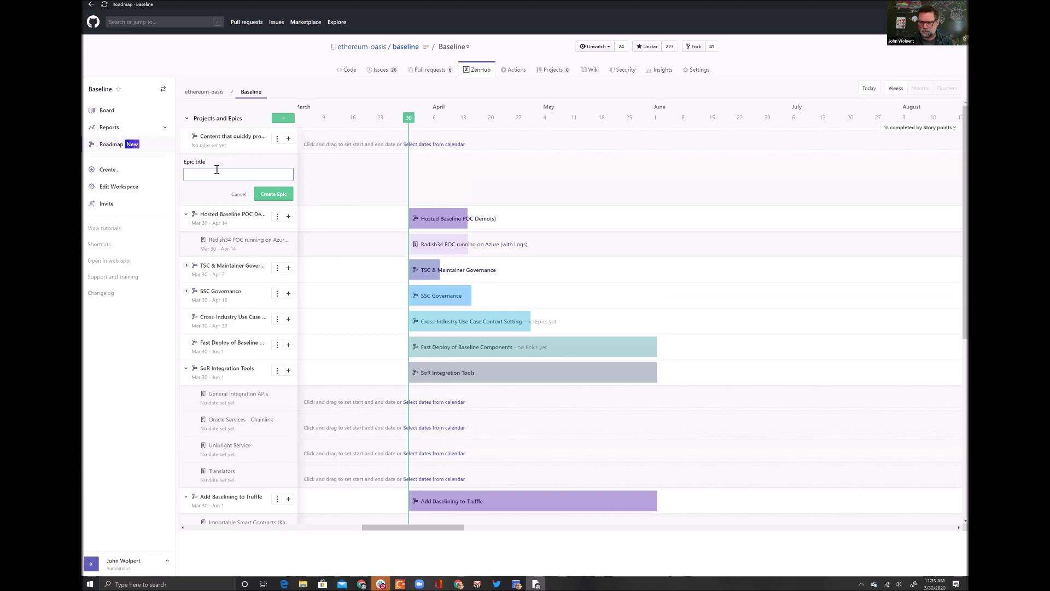
text(Why Now )
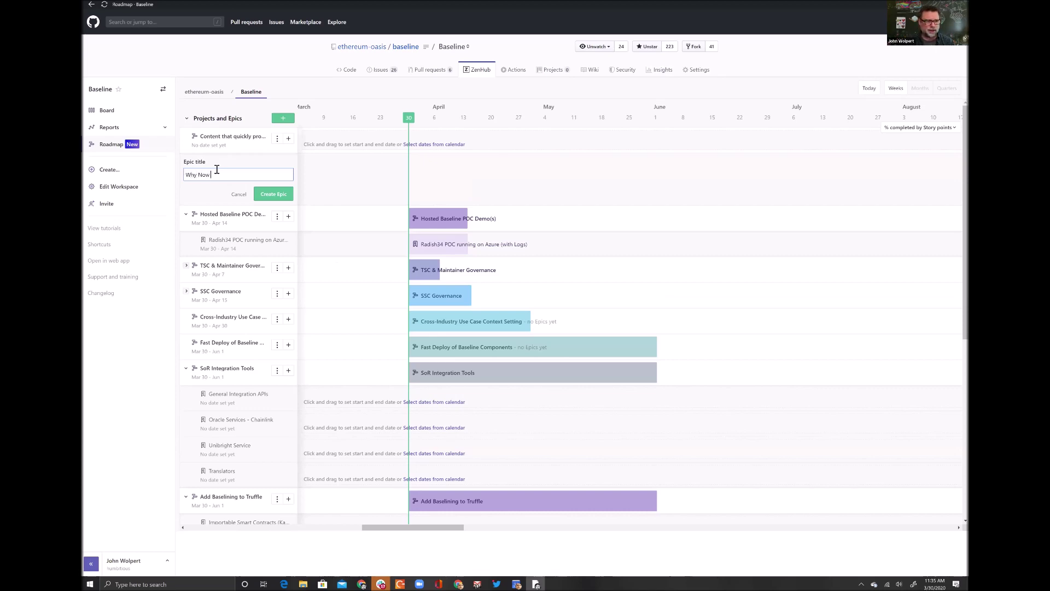
text(Deck)
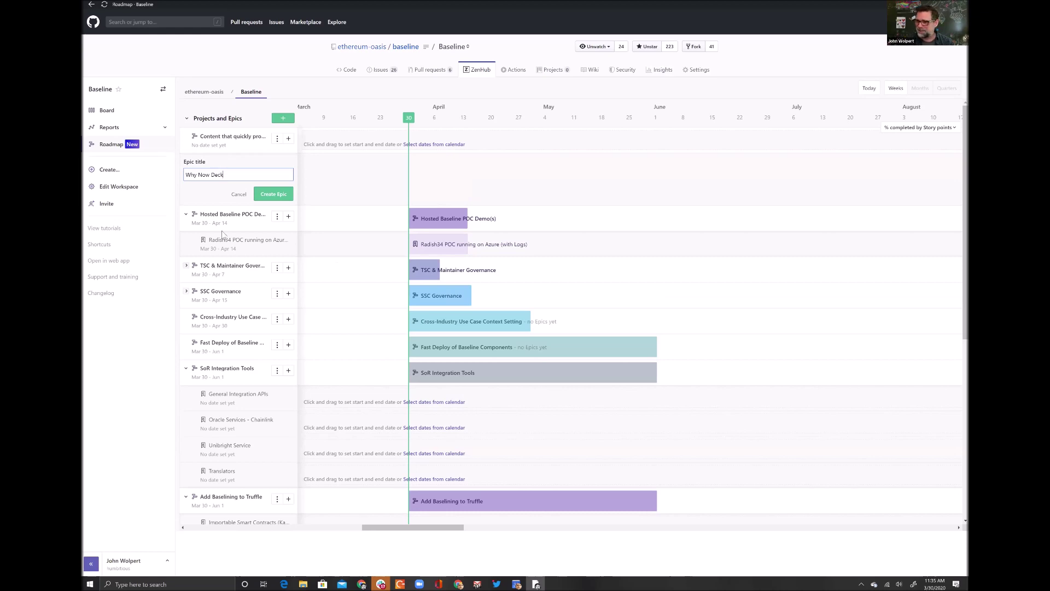
click(274, 195)
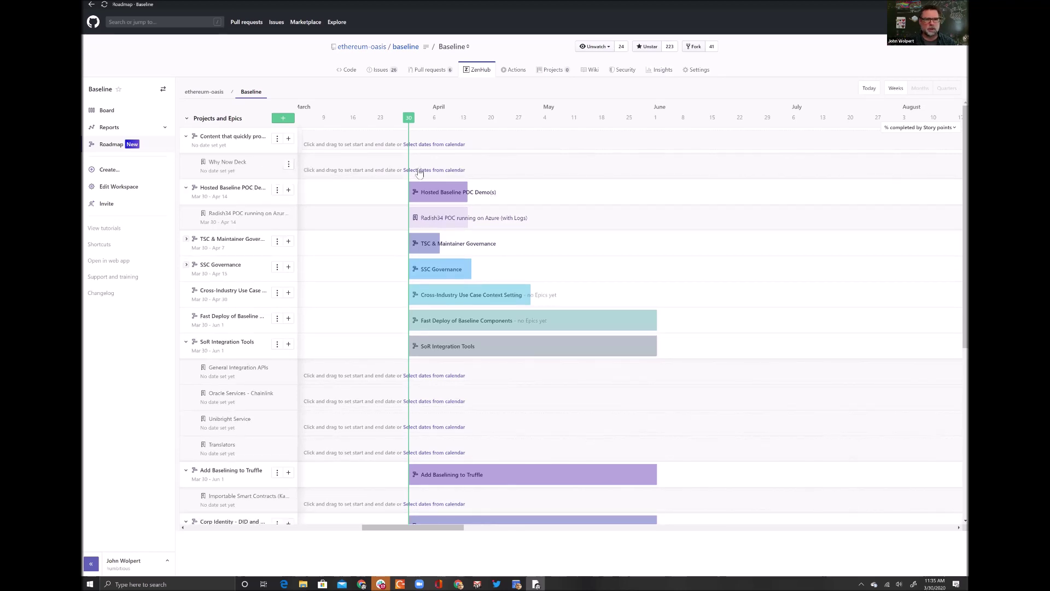
drag(410, 168, 468, 166)
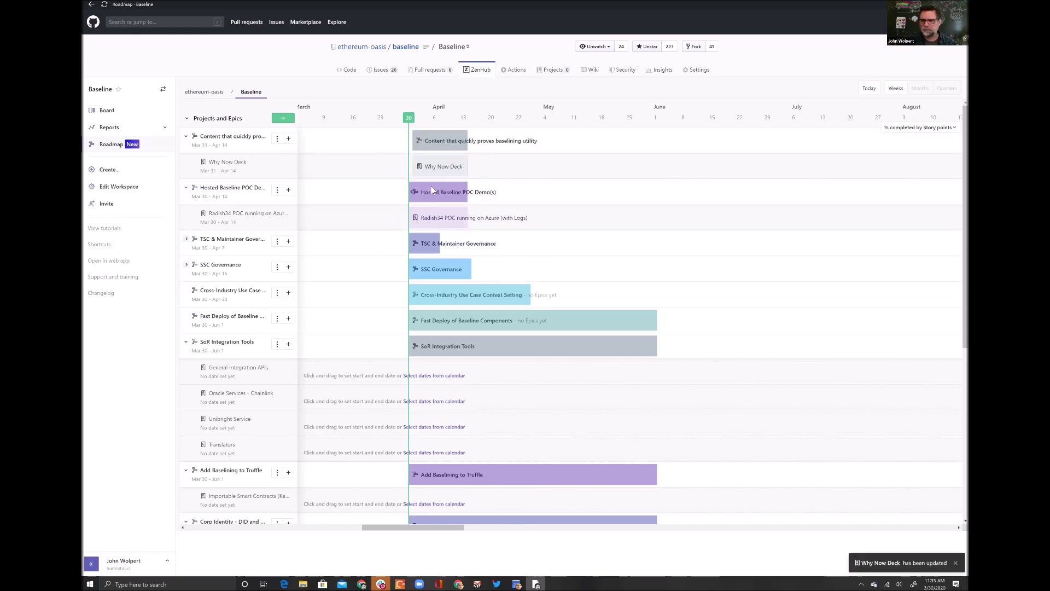
drag(467, 167, 524, 168)
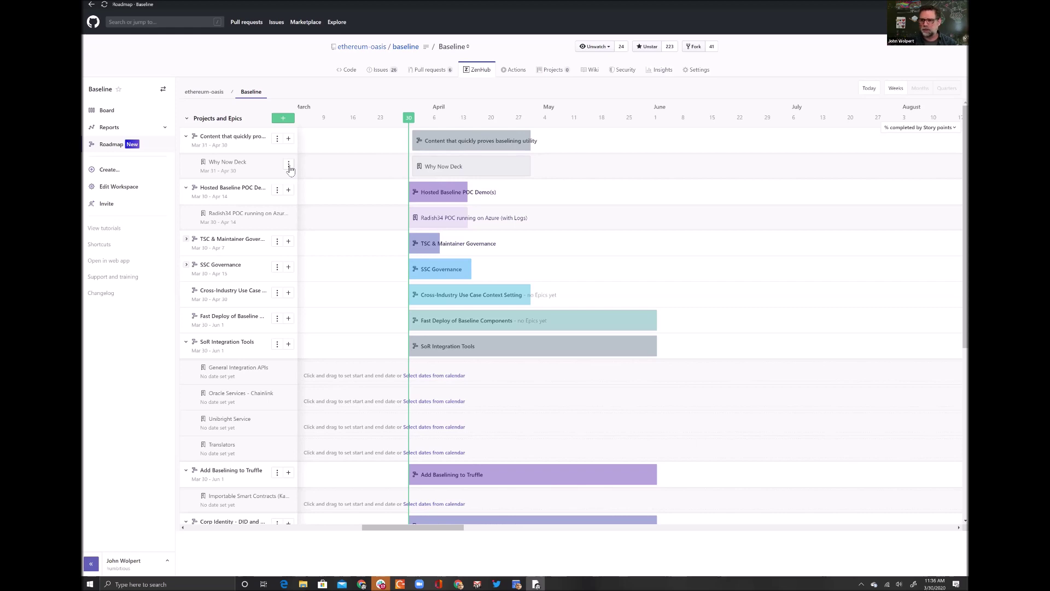
Open the issue page of the "Why Now Deck" epic.
click(288, 165)
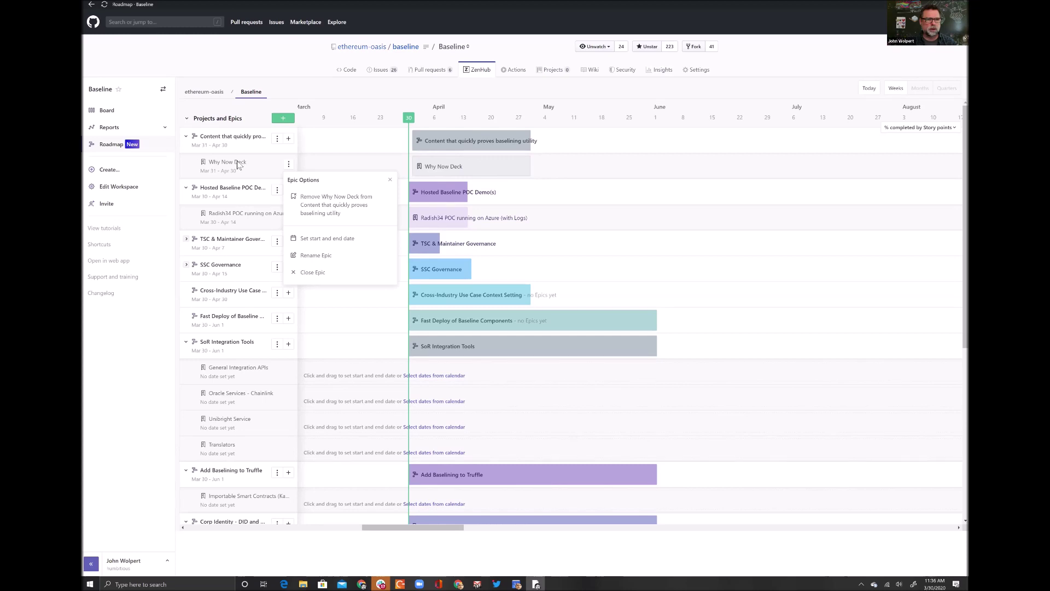
click(235, 164)
click(235, 164)
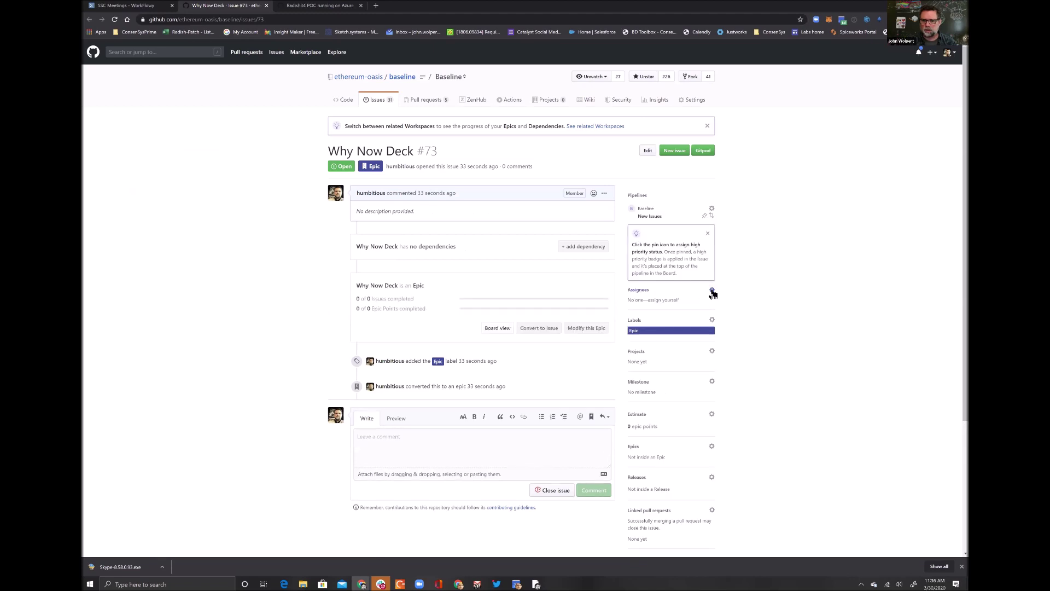
Search the assignee list of the "Why Now Deck" epic for two collaborators by first name, and close it without assigning anyone.
click(712, 291)
text(ste)
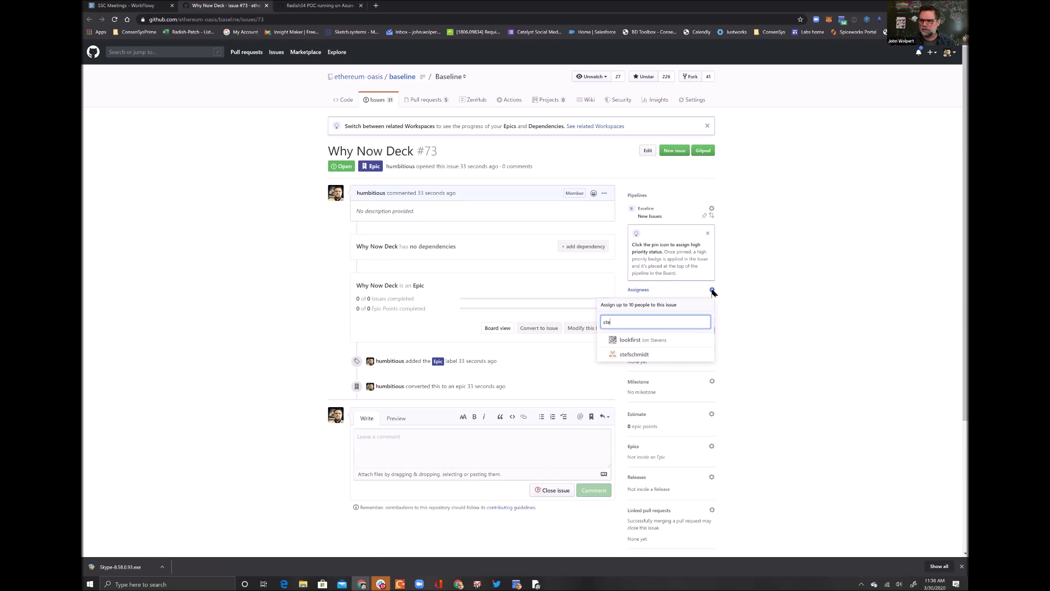
key(BackSpace)
key(BackSpace)
key(BackSpace)
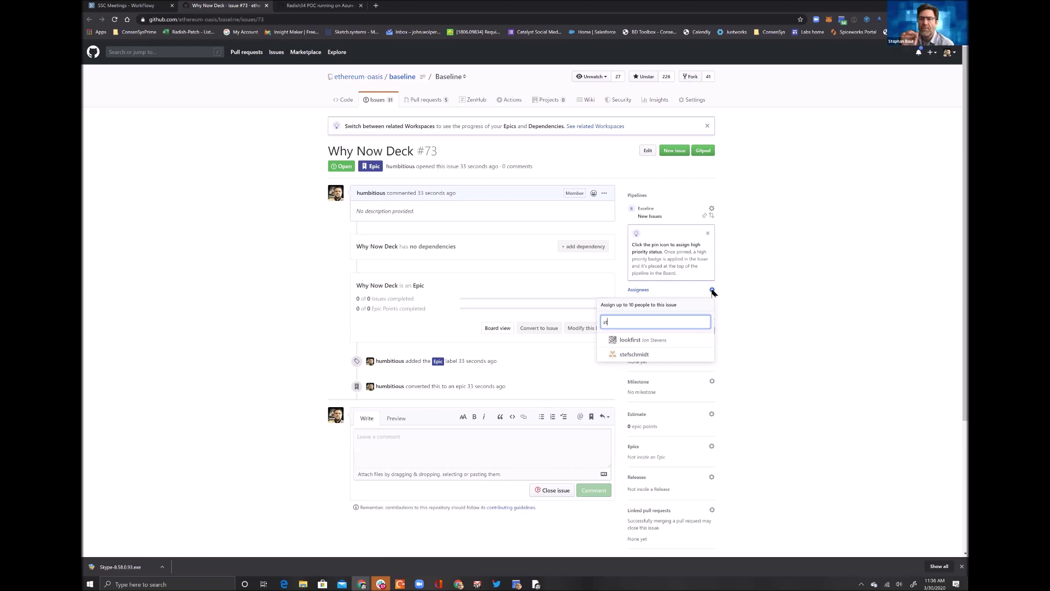
text(karen)
key(BackSpace)
key(BackSpace)
key(BackSpace)
key(BackSpace)
key(BackSpace)
key(Escape)
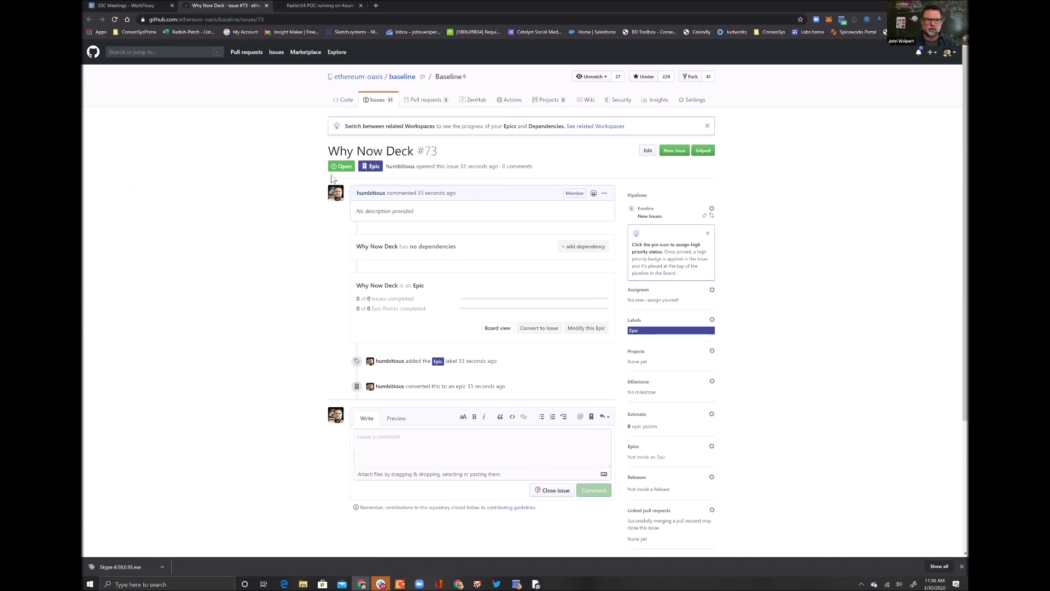
Start a new issue from the Feature Request template and clear the template text from its description.
click(678, 154)
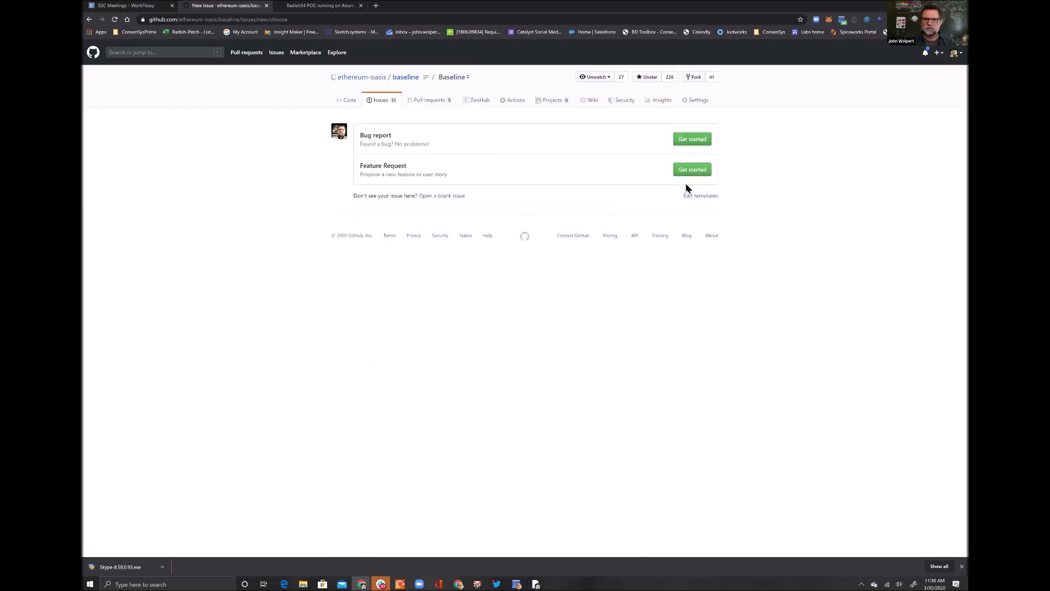
click(684, 172)
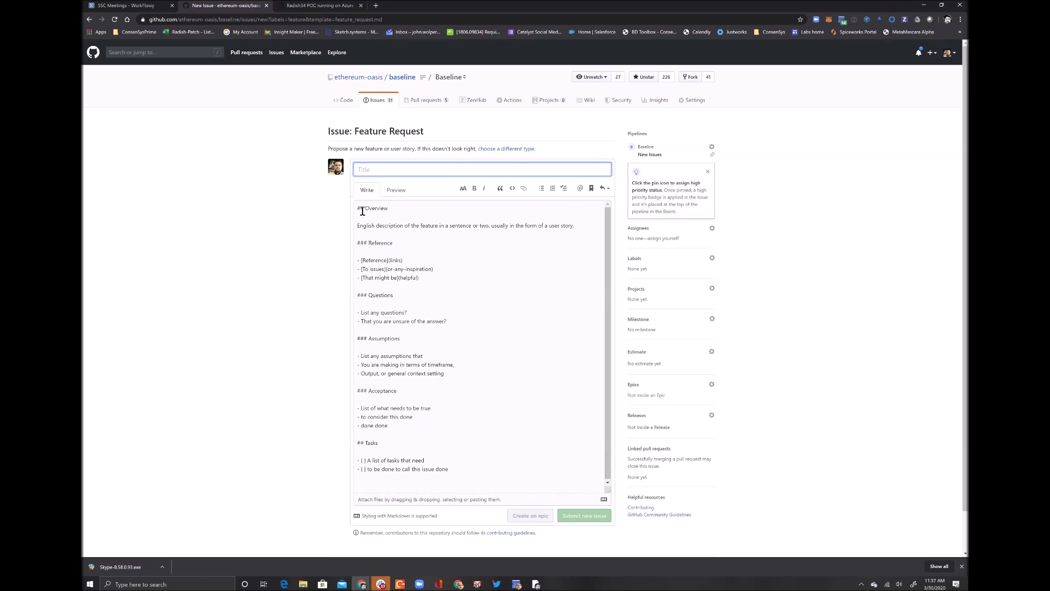
key(ctrl+a)
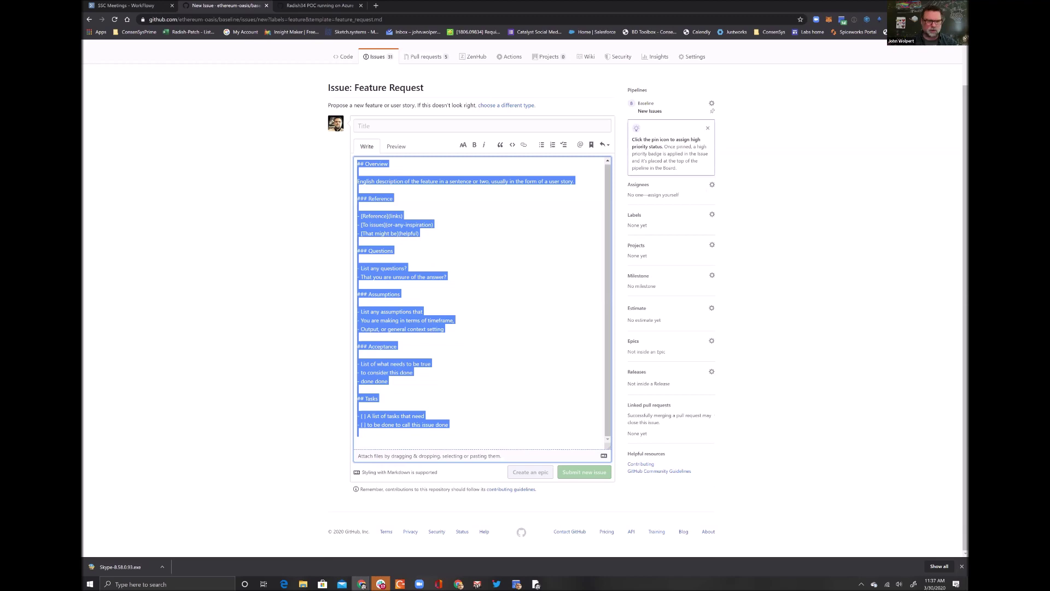
key(BackSpace)
Title the issue "Spike: Research why companies should prioritize baselining in hard times" and create it as an epic.
click(415, 148)
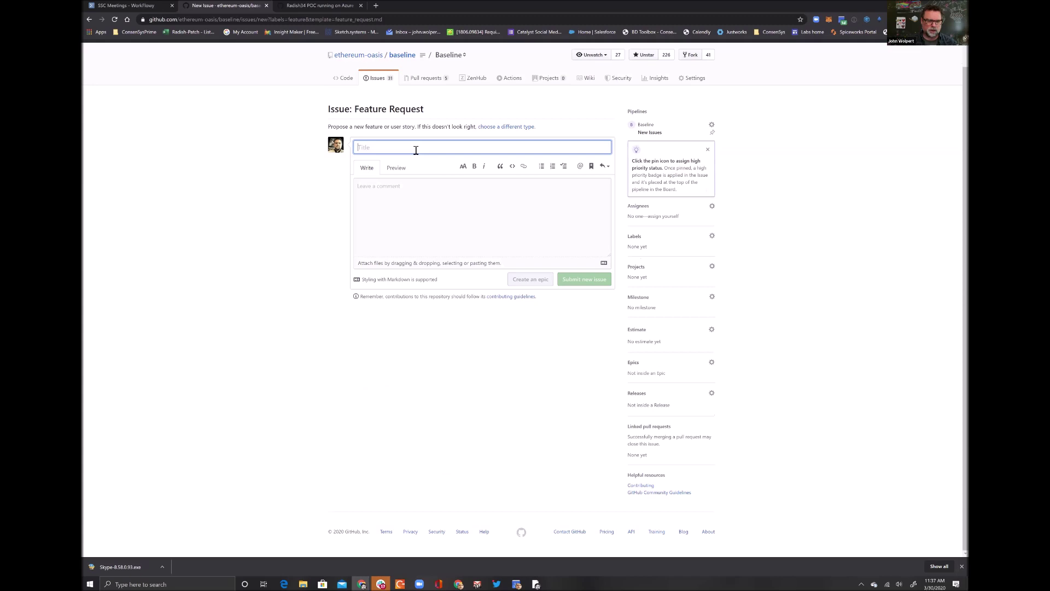
text(Spike: Resea)
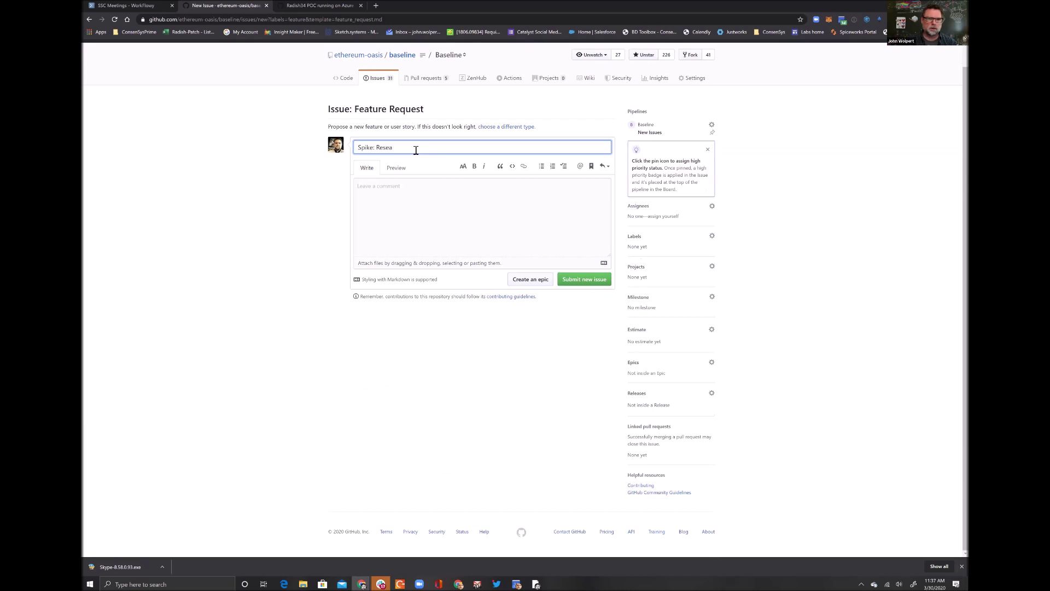
text(rch why the)
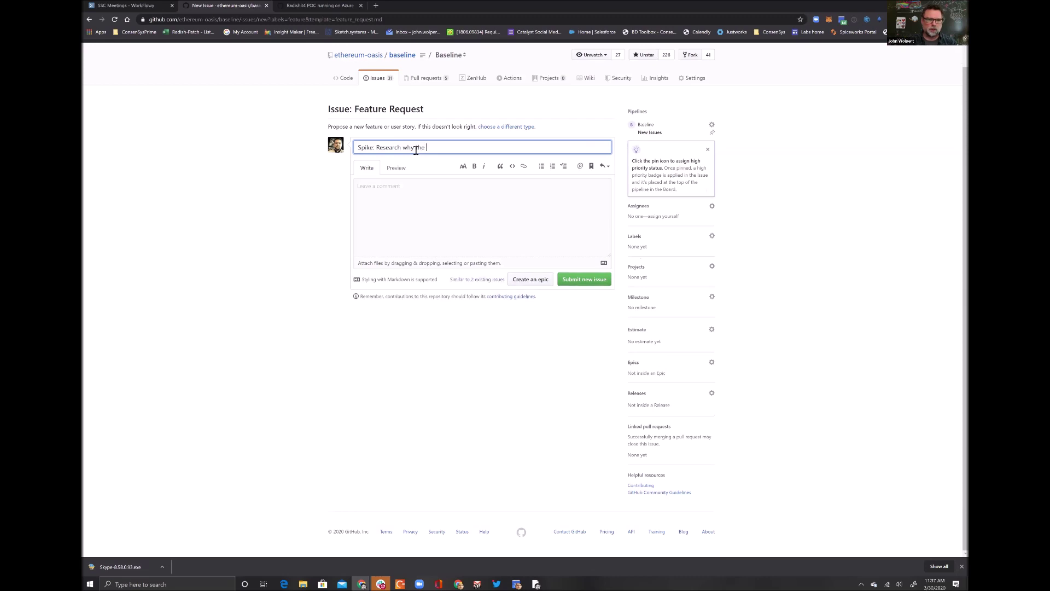
key(BackSpace)
key(BackSpace)
key(BackSpace)
key(BackSpace)
key(BackSpace)
text(companies should prioritize baselining in hard times)
click(491, 192)
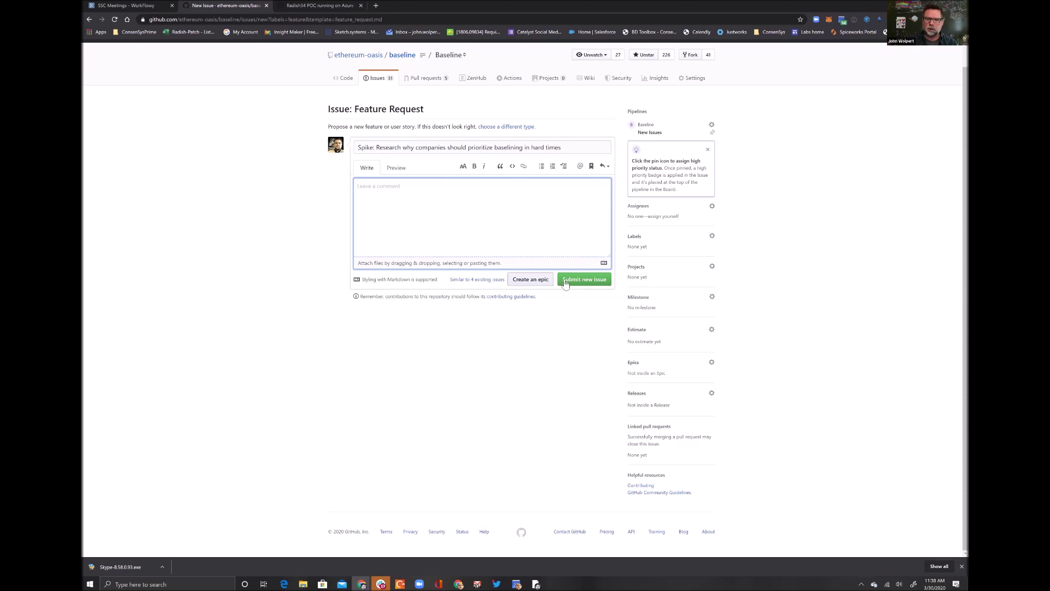
click(531, 279)
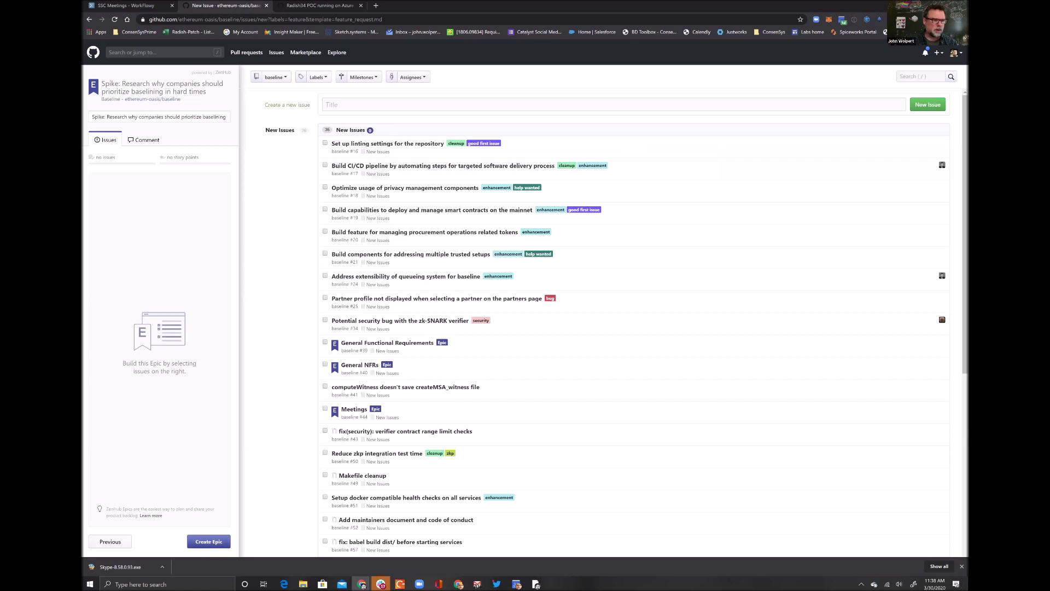
key(Return)
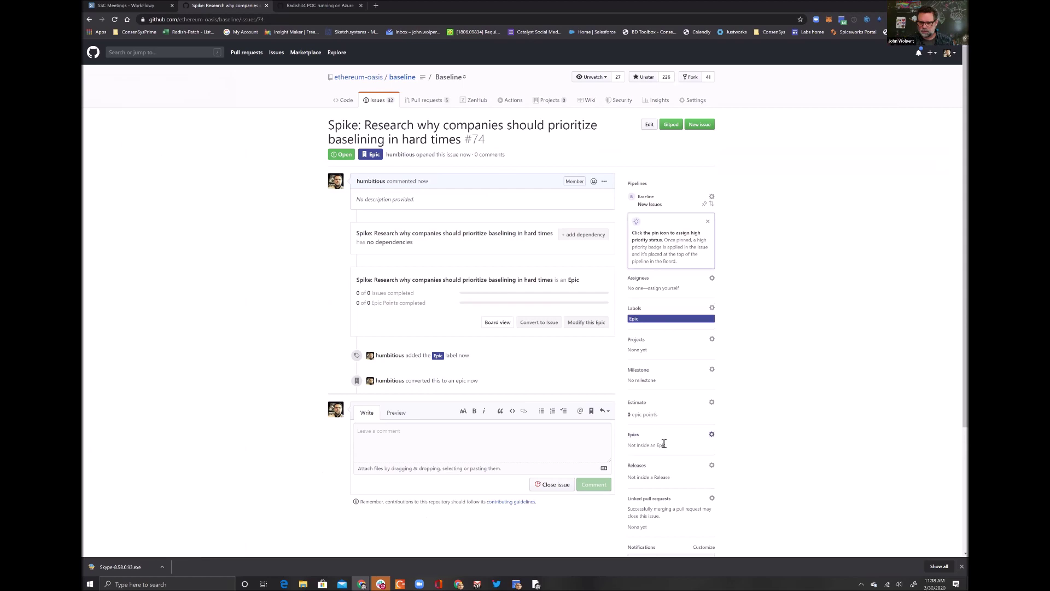
Check the deck epic's name on the roadmap and add the spike issue to the "Why Now Deck" epic.
click(711, 435)
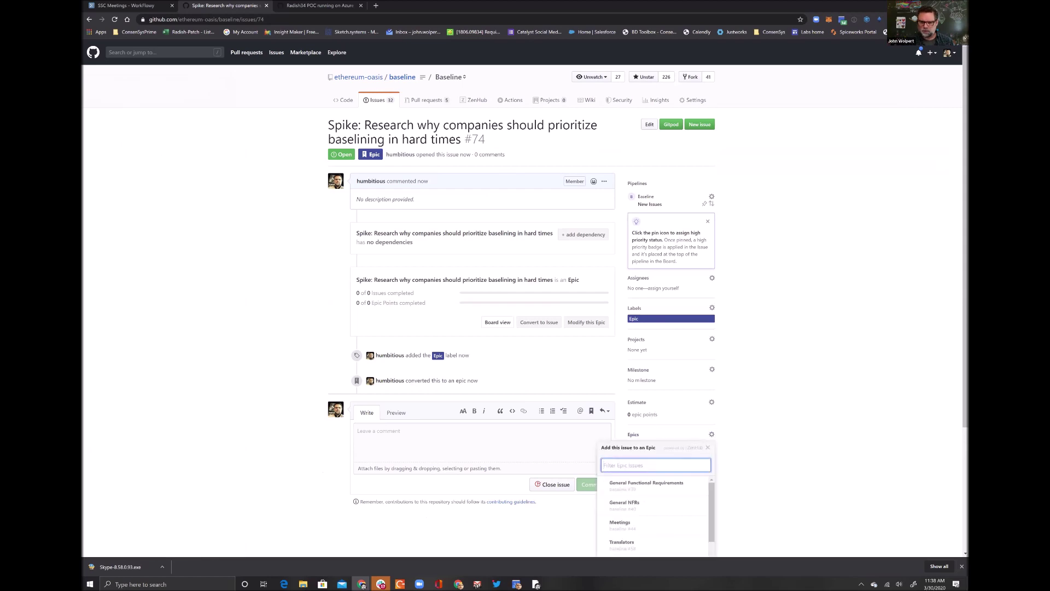
scroll(638, 465, down, 2)
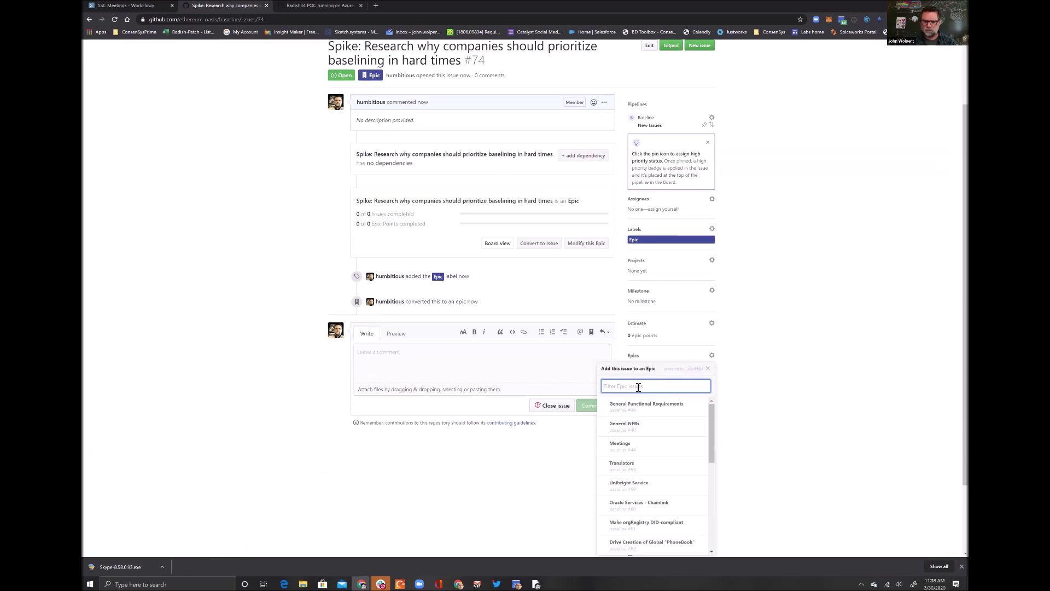
text(do)
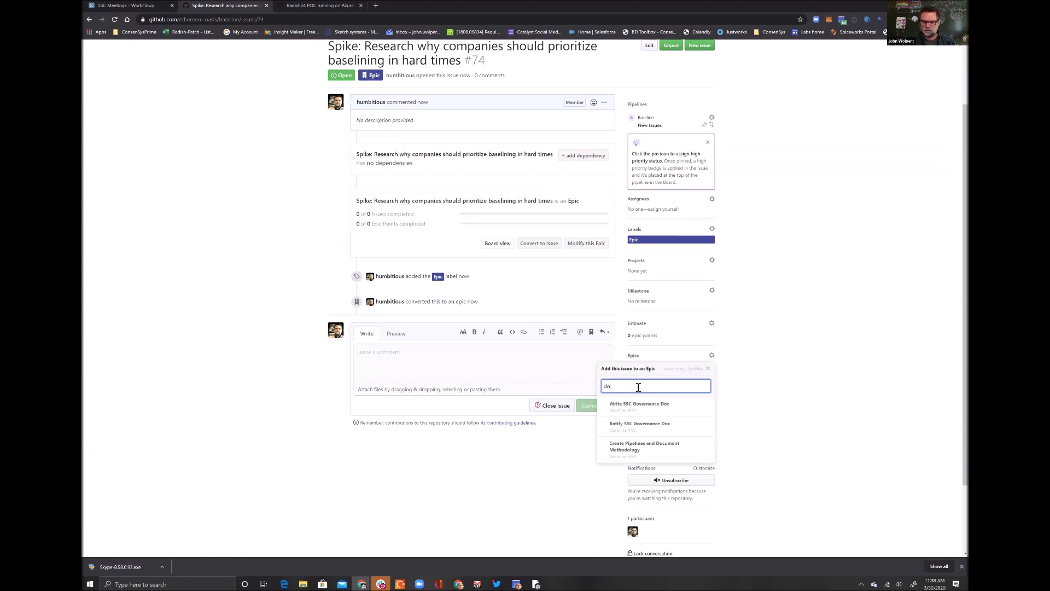
key(BackSpace)
key(BackSpace)
text(d)
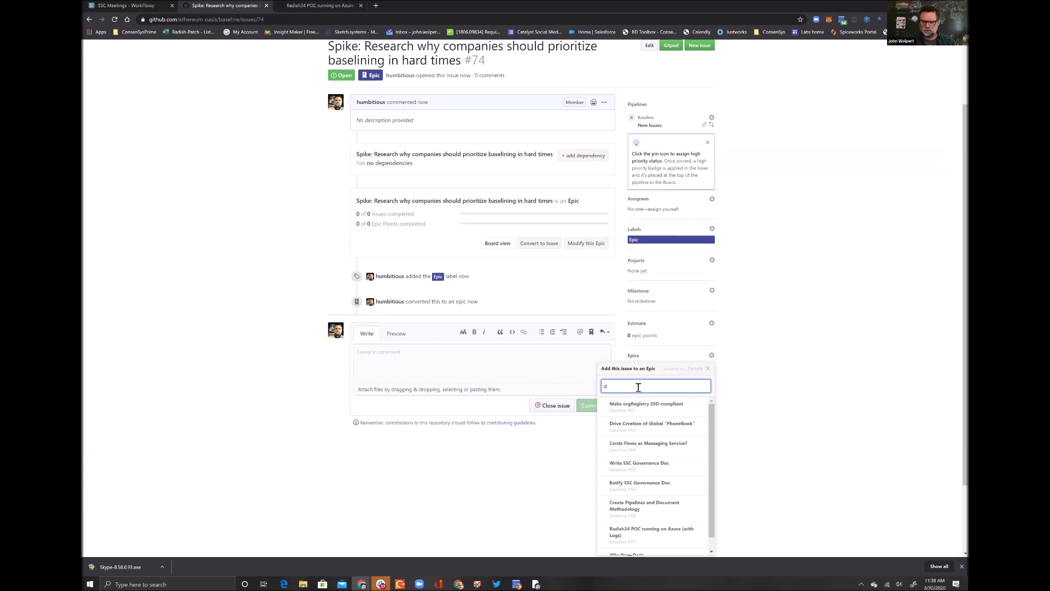
text(oc)
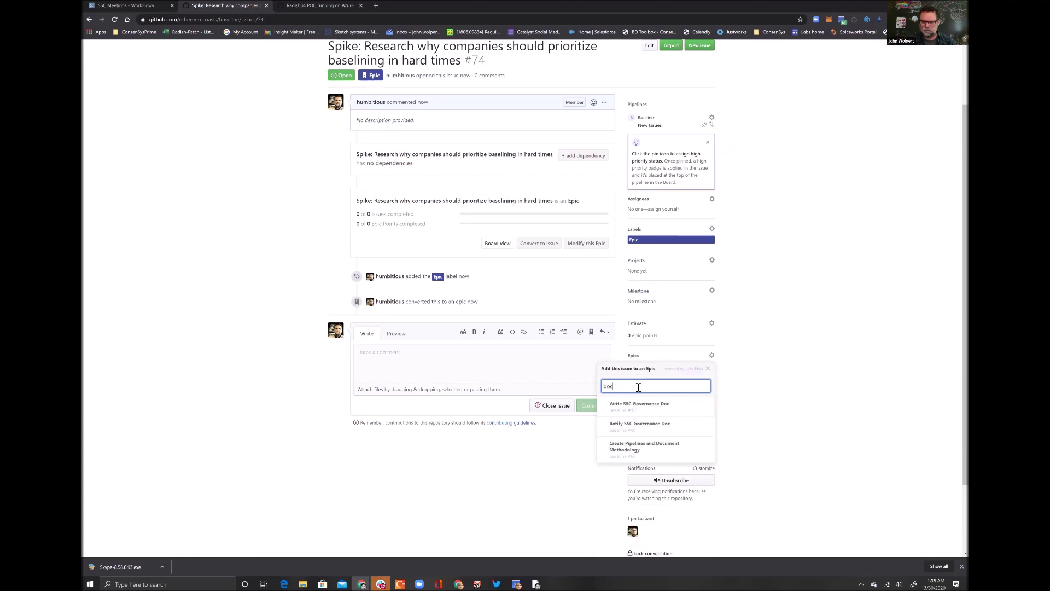
key(BackSpace)
key(alt+Tab)
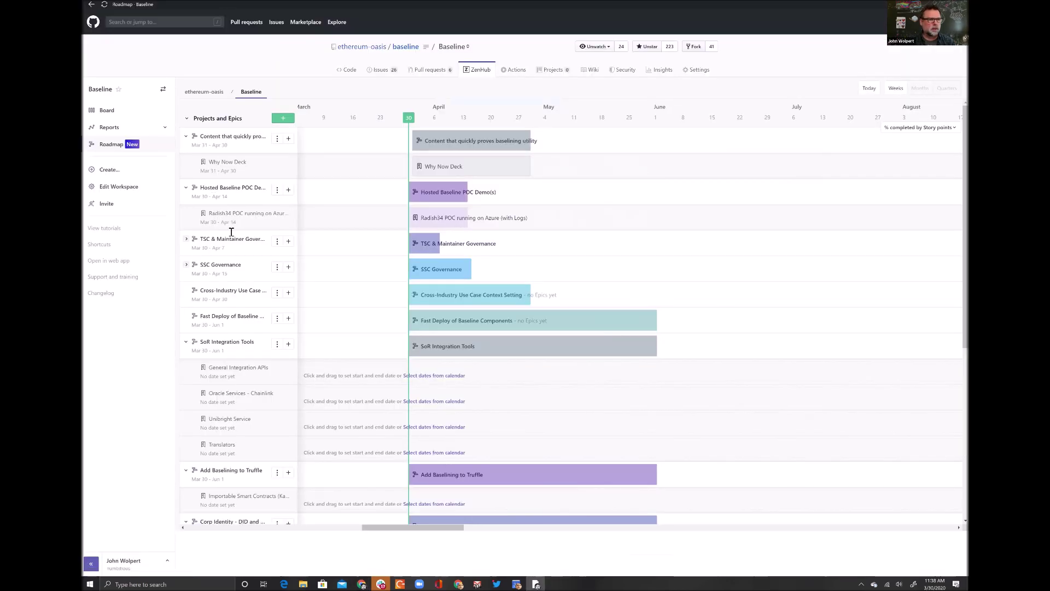
key(alt+Tab)
text(why)
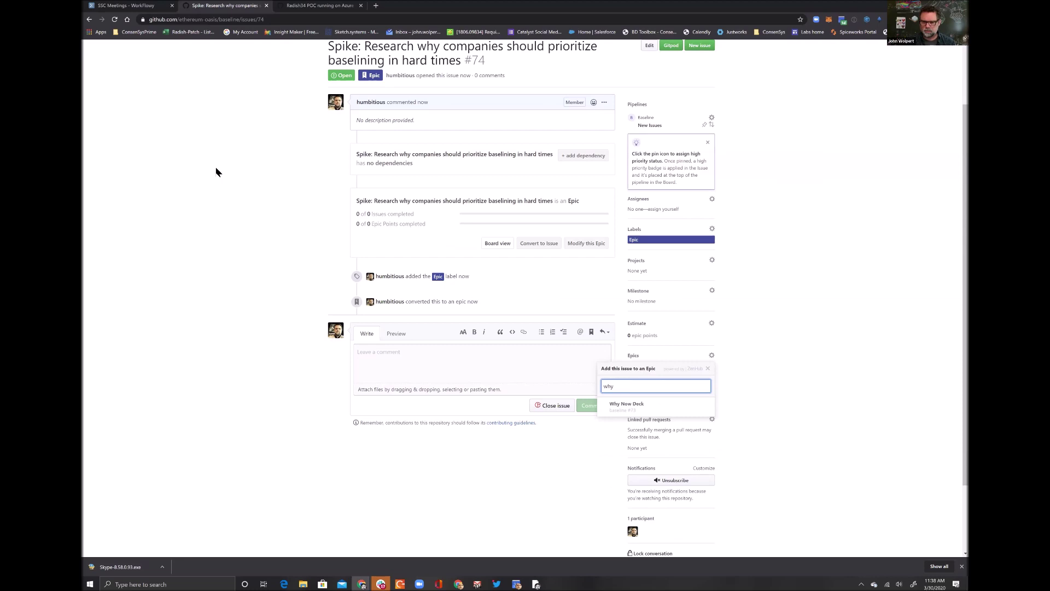
click(650, 409)
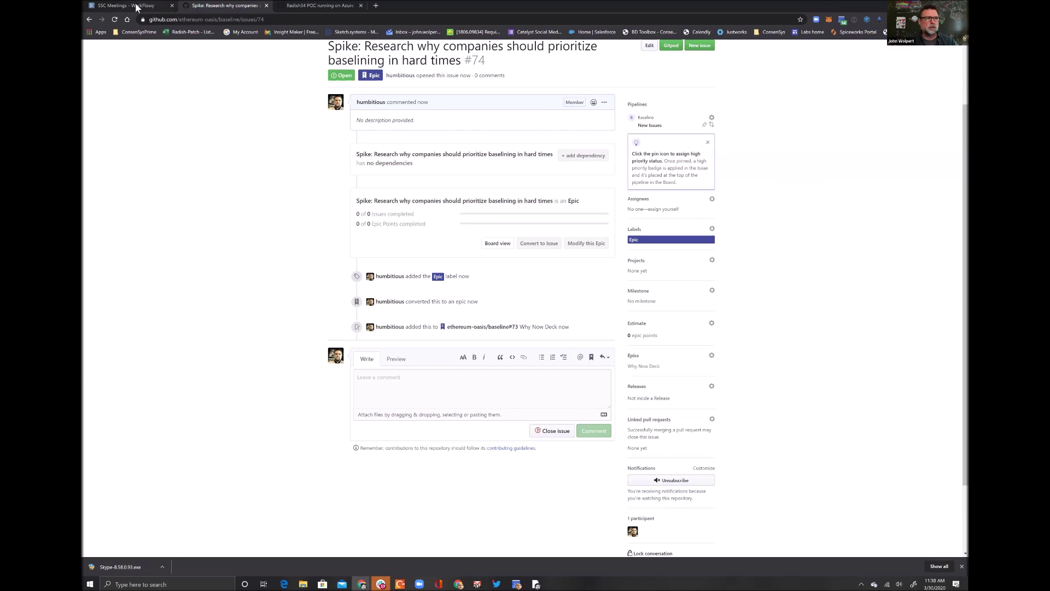
Review the handwritten value proposition notes in Concepts against the projects on the Baseline roadmap.
key(alt+Tab)
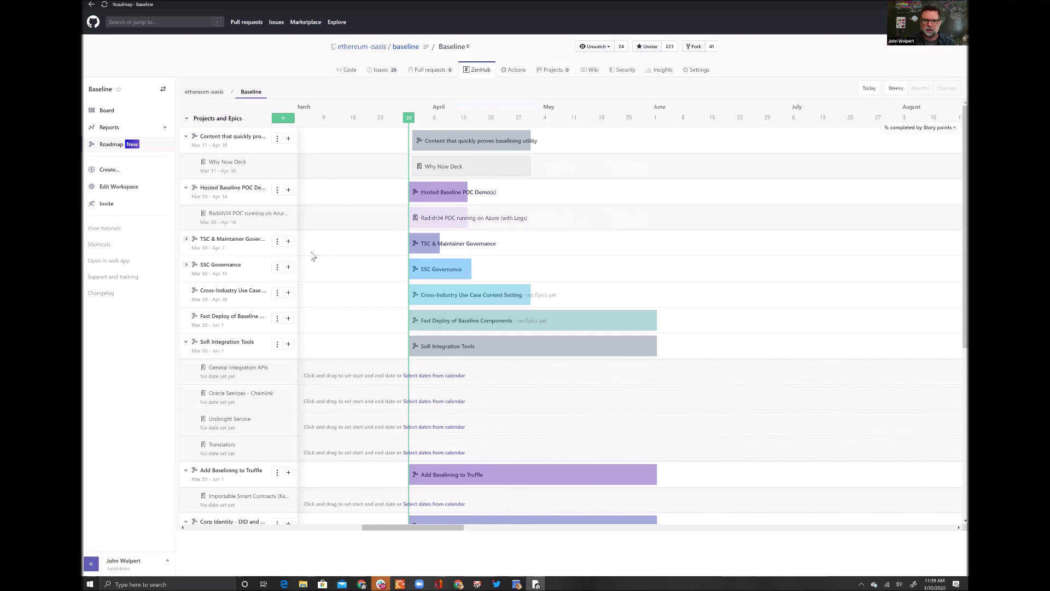
key(alt+Tab)
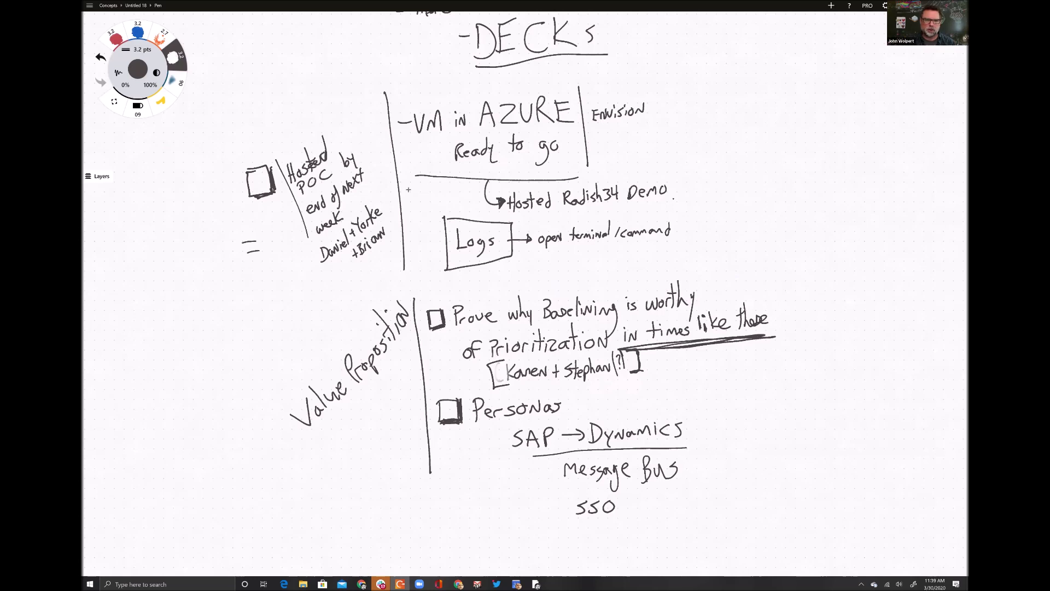
key(alt+Tab)
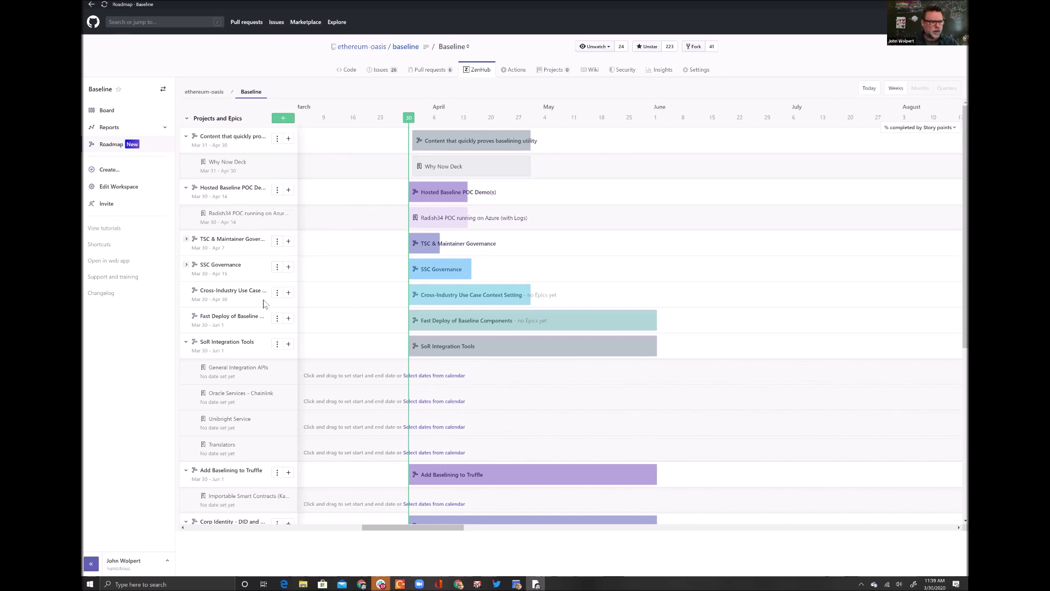
scroll(265, 297, down, 4)
scroll(266, 298, up, 4)
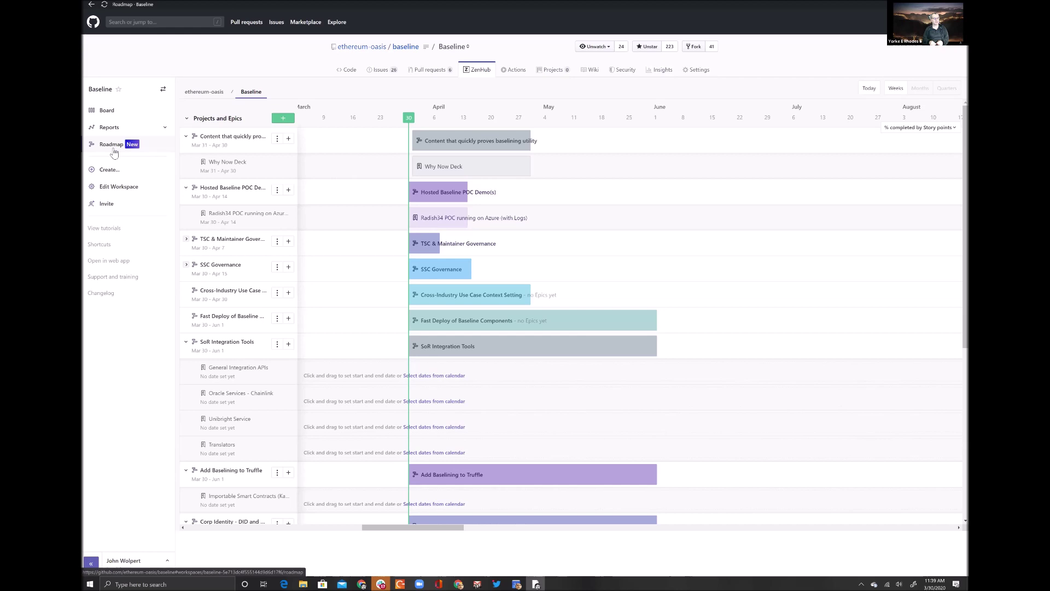
View the workspace's issue board, return to the roadmap and look through all its projects and epics.
click(107, 112)
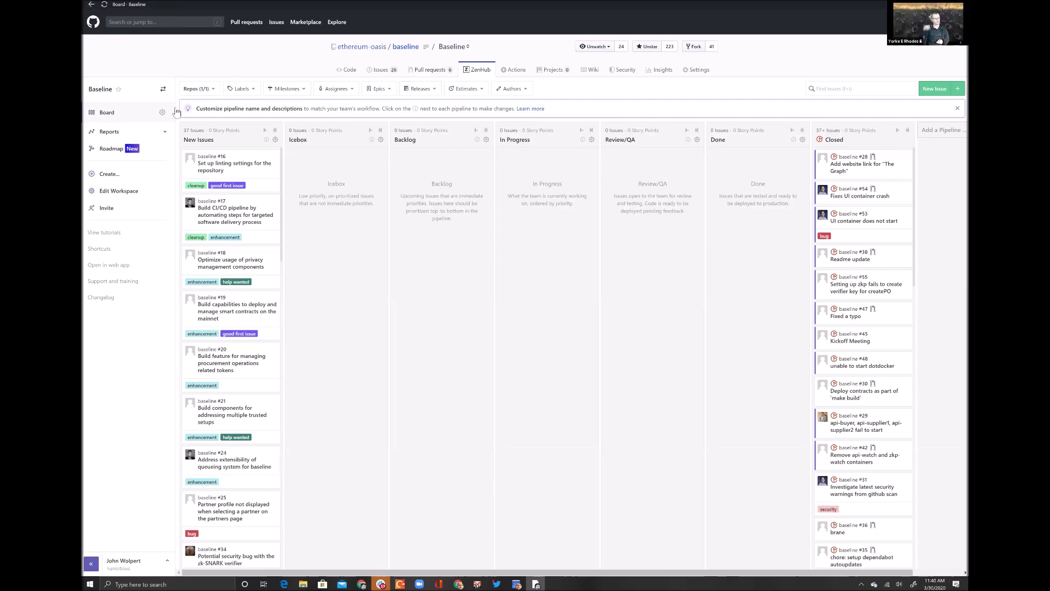
click(112, 149)
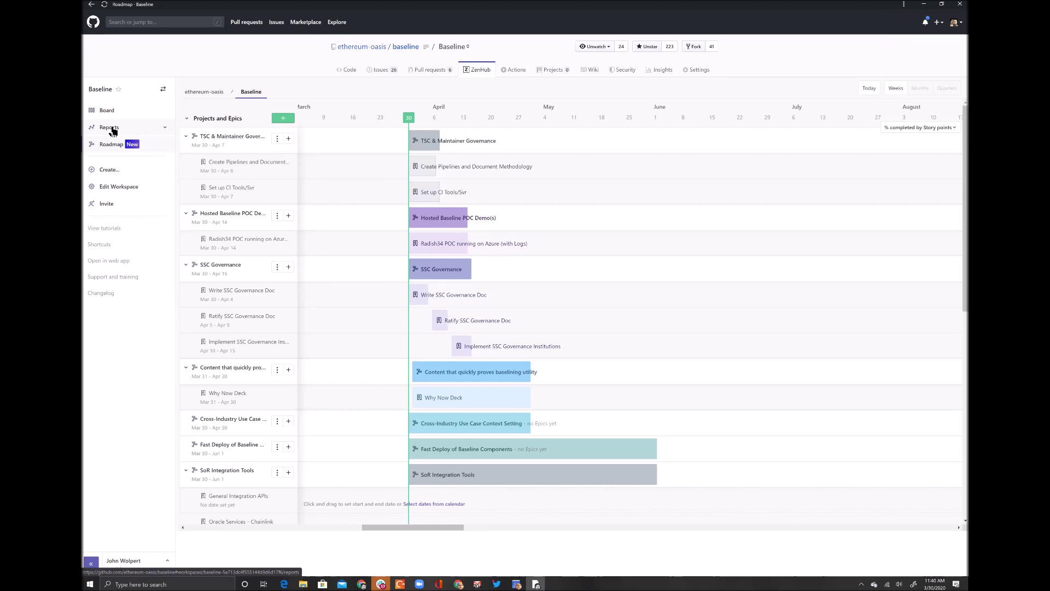
scroll(198, 328, down, 10)
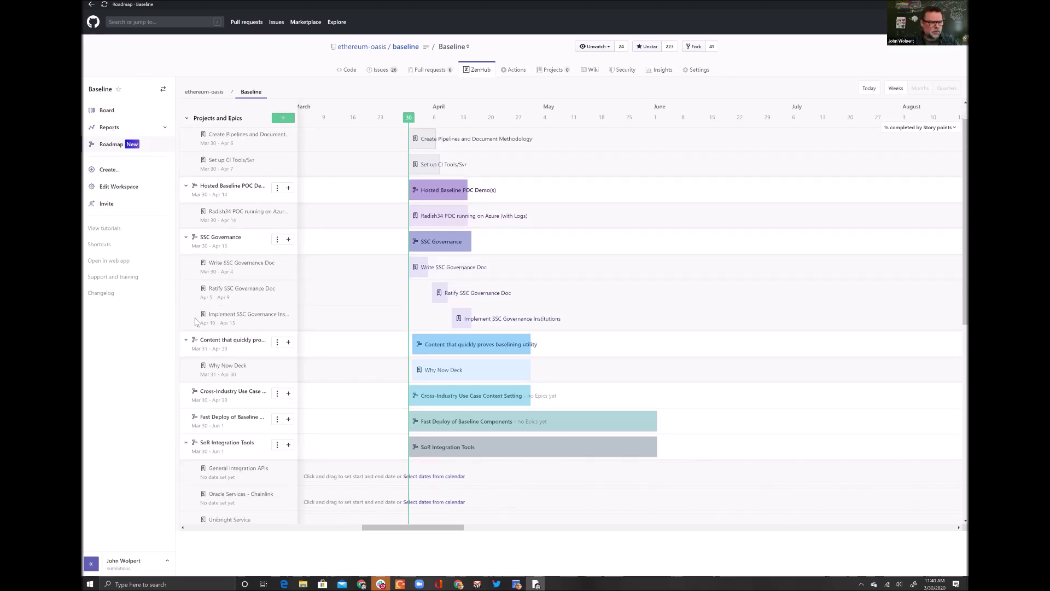
scroll(199, 334, down, 1)
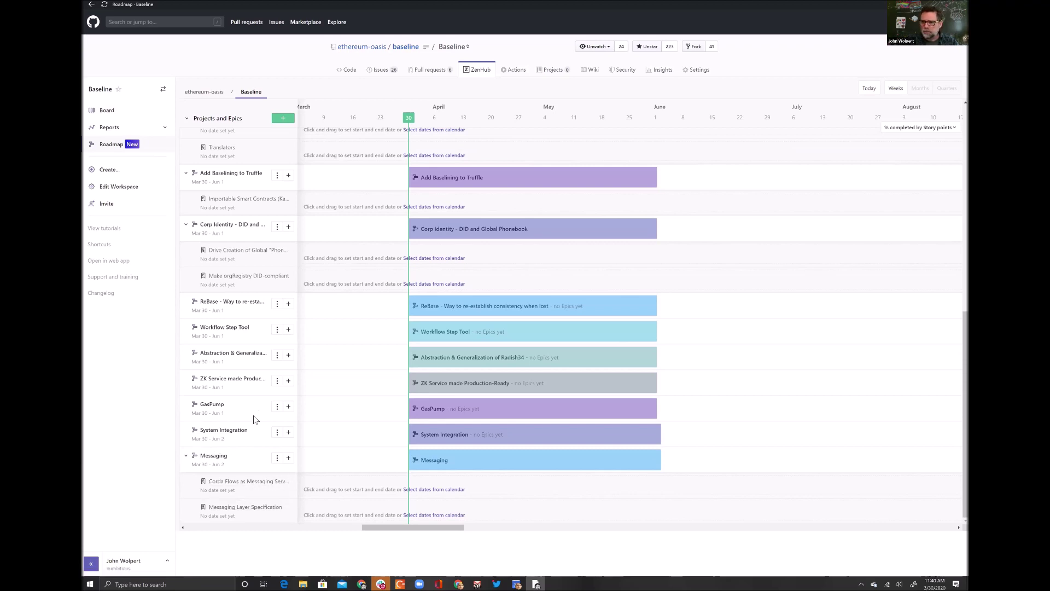
scroll(254, 415, up, 10)
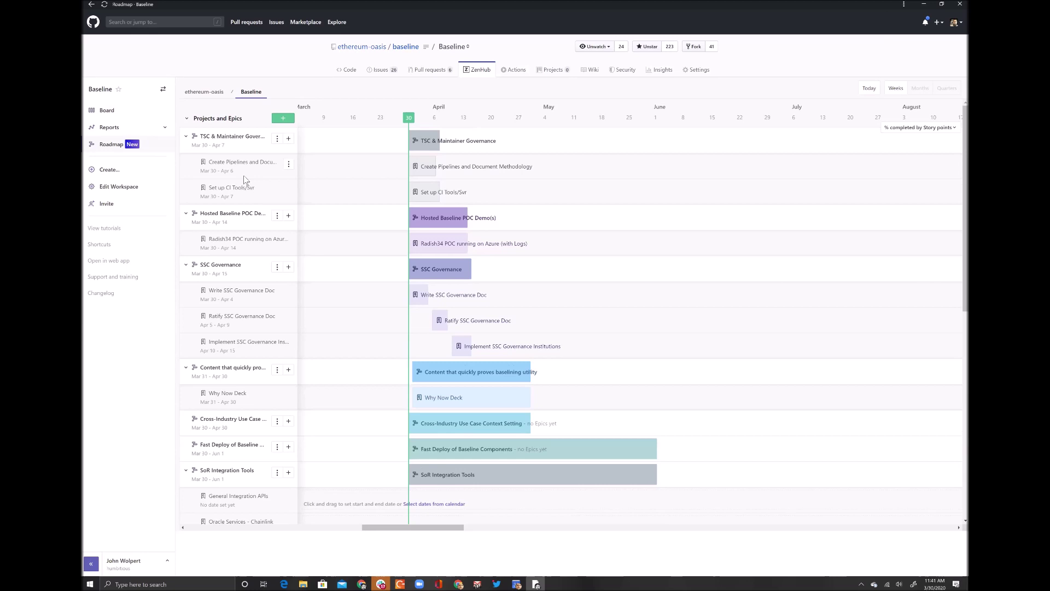
scroll(241, 440, down, 10)
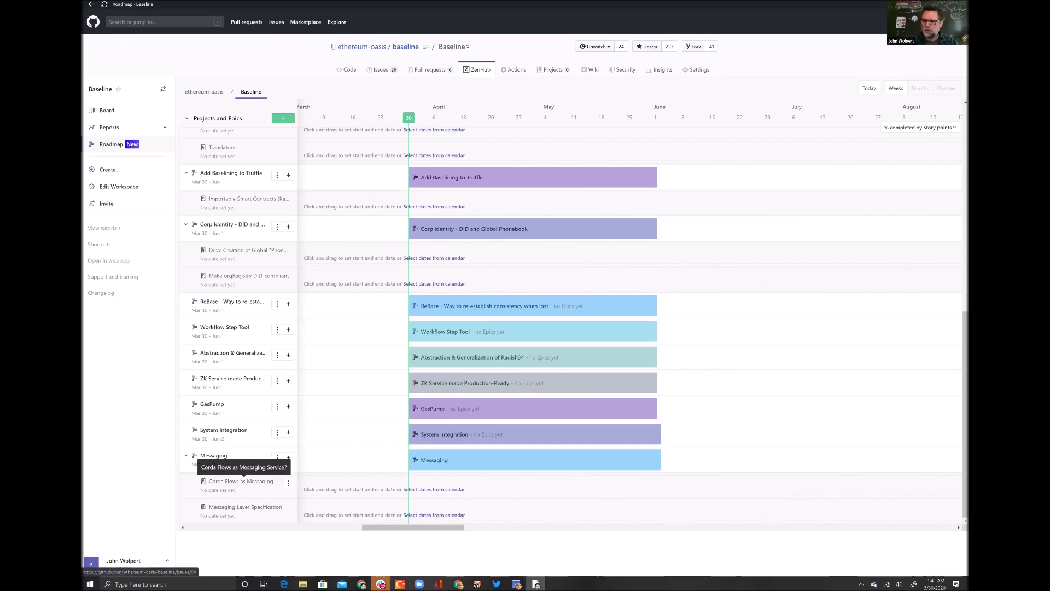
scroll(260, 414, up, 5)
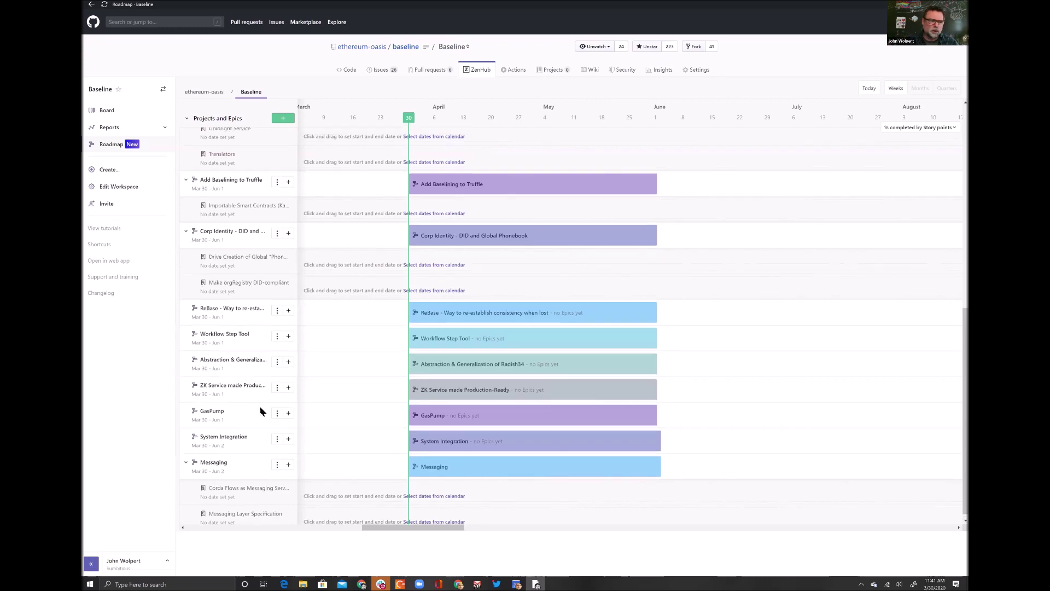
scroll(260, 411, up, 3)
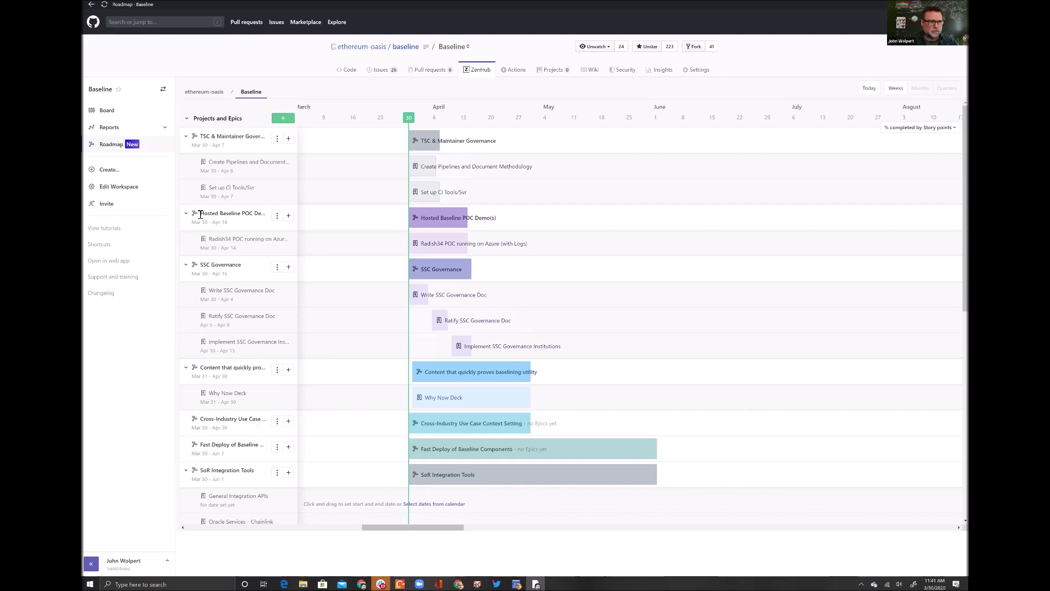
Collapse the roadmap projects that list epics, from TSC & Maintainer Governance down to Corp Identity - DID and Global Phonebook.
click(185, 137)
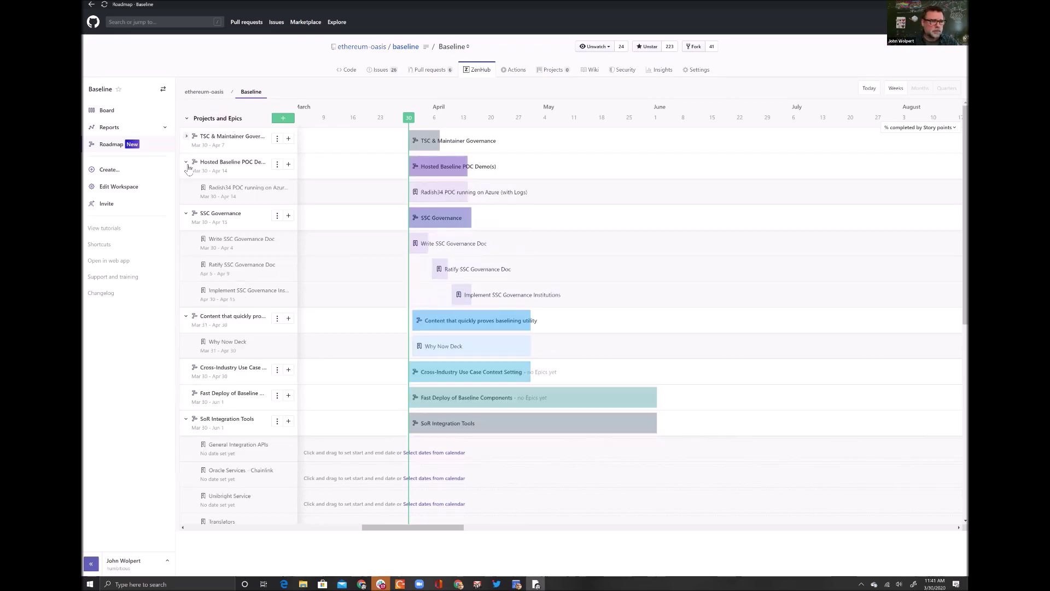
click(186, 164)
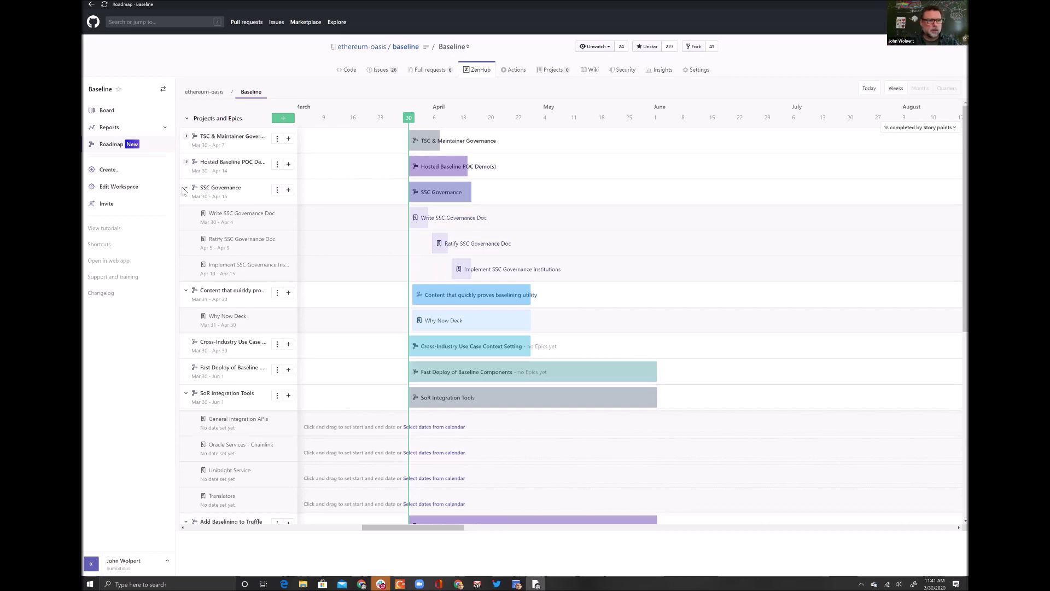
click(186, 190)
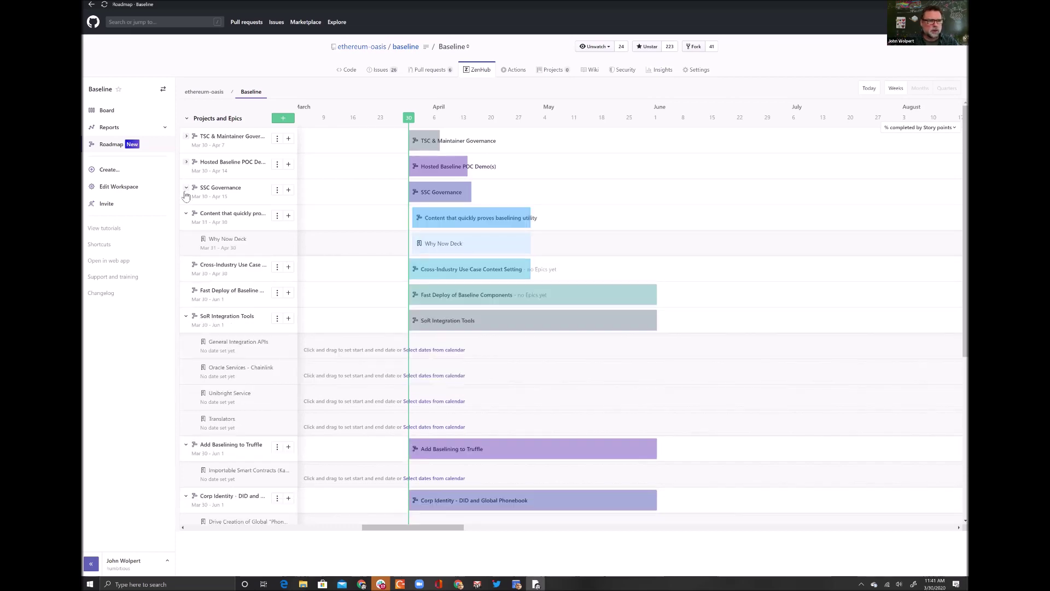
click(185, 223)
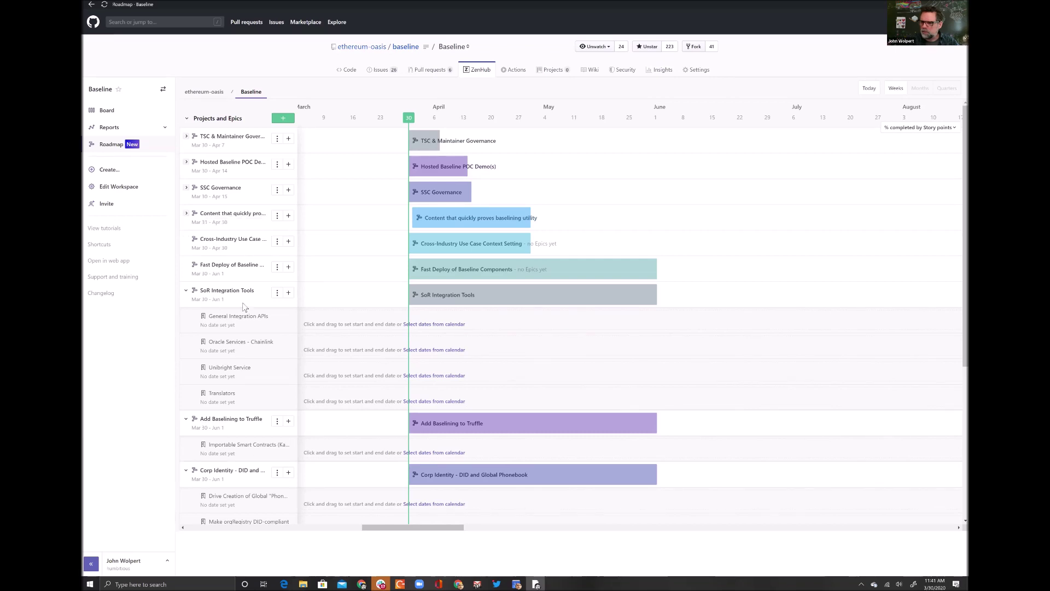
click(186, 292)
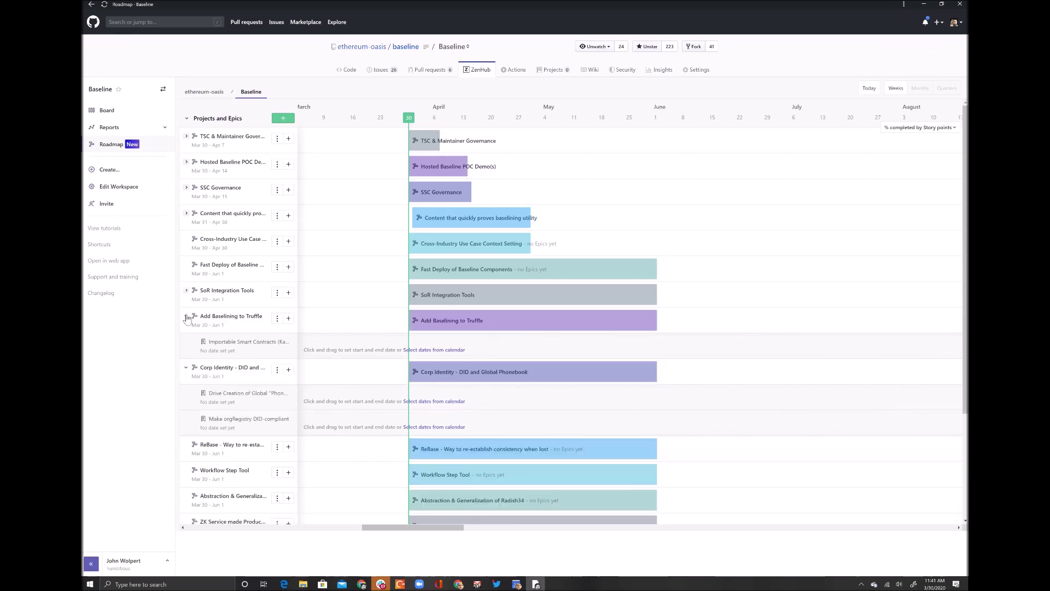
click(186, 316)
click(186, 342)
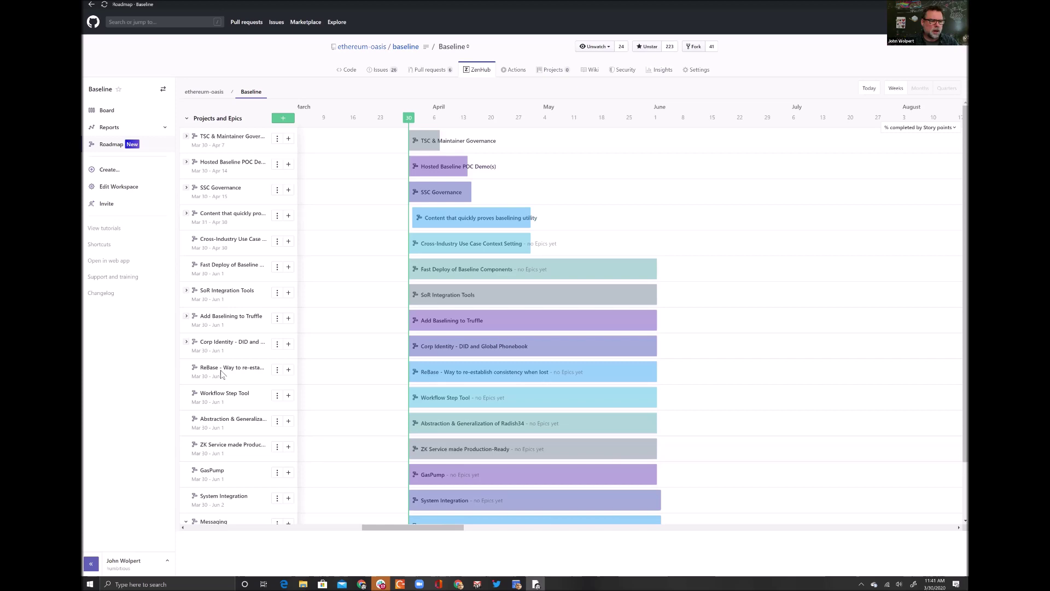
Look over the collapsed roadmap and examine the epics under SoR Integration Tools, leaving that project collapsed.
scroll(219, 370, down, 2)
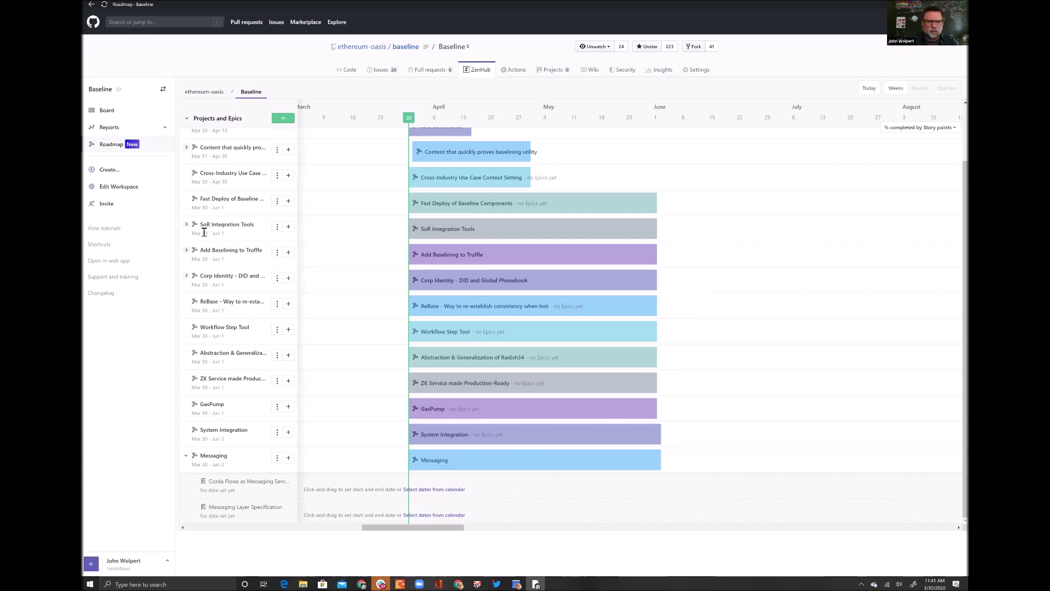
scroll(213, 224, up, 2)
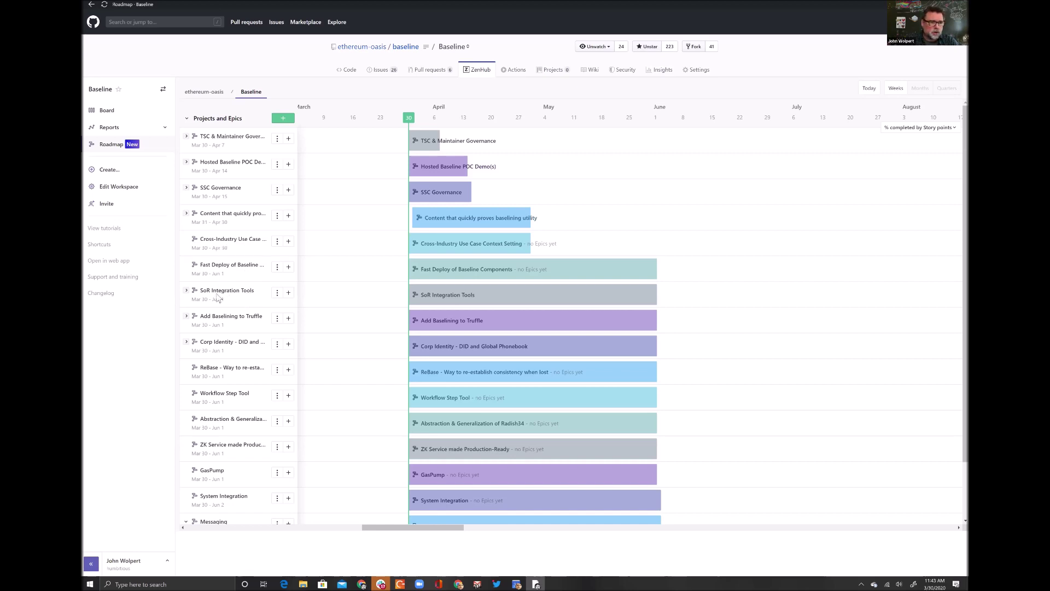
click(187, 291)
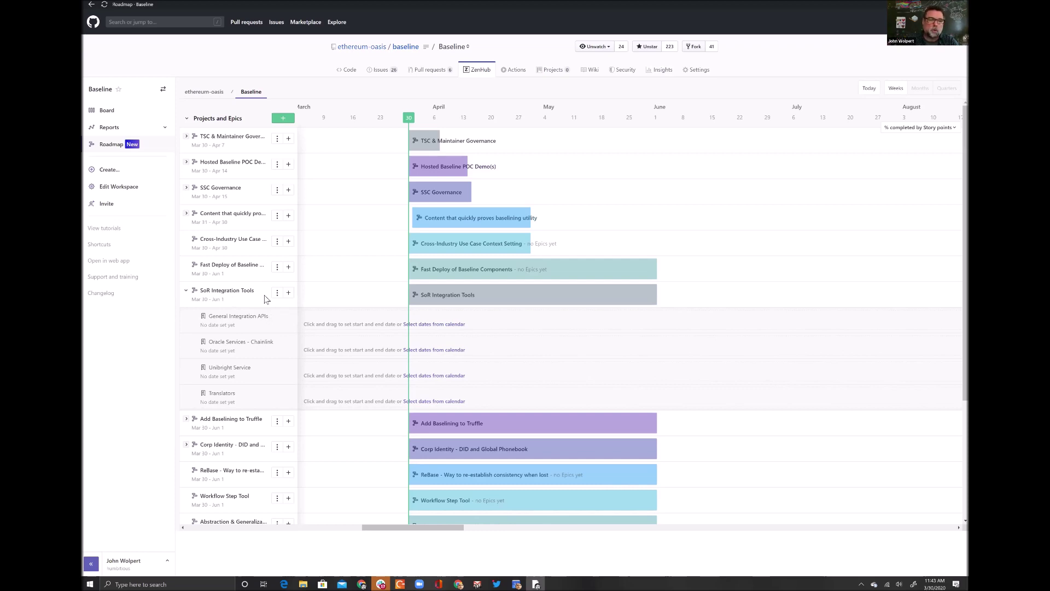
click(187, 291)
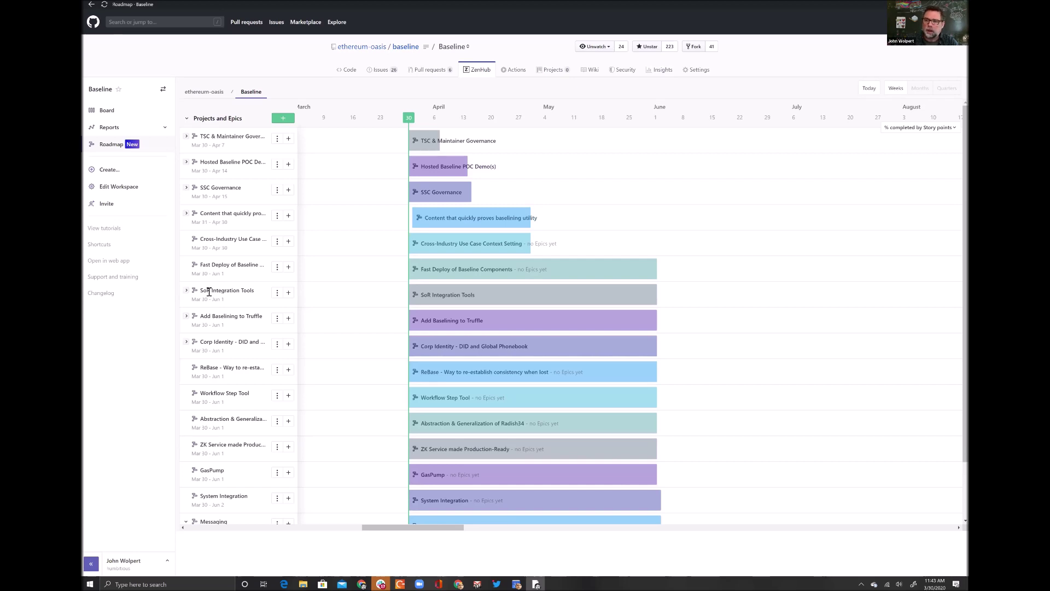
Delete the System Integration project from the roadmap.
scroll(222, 295, down, 2)
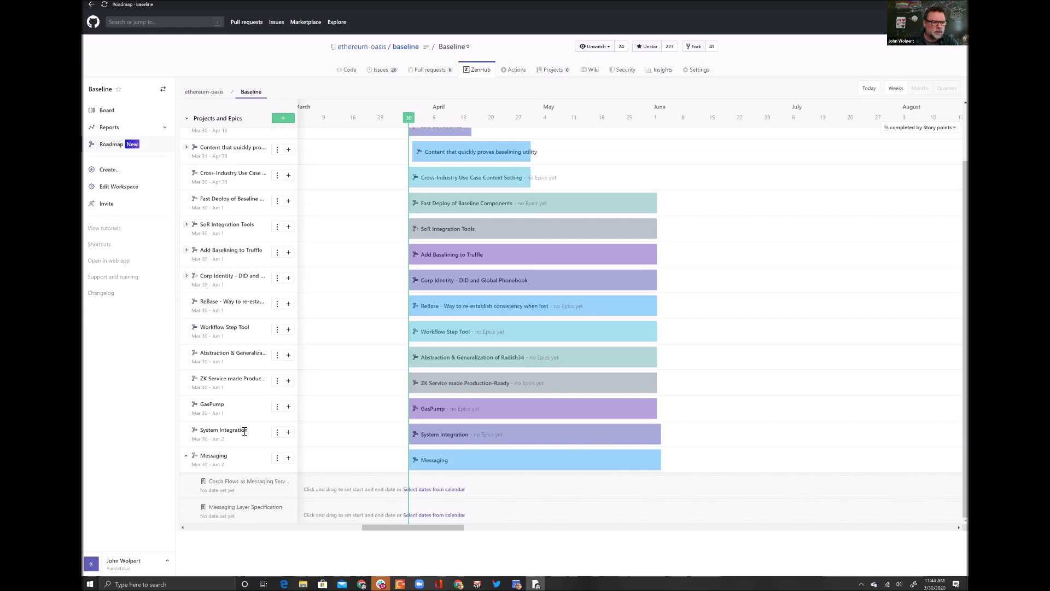
click(277, 432)
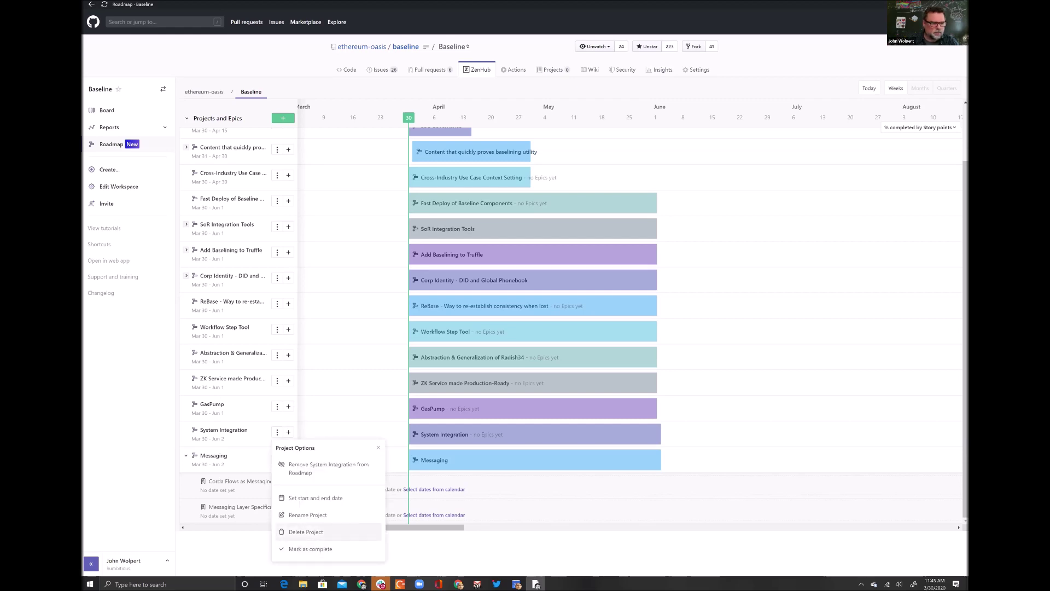
click(307, 532)
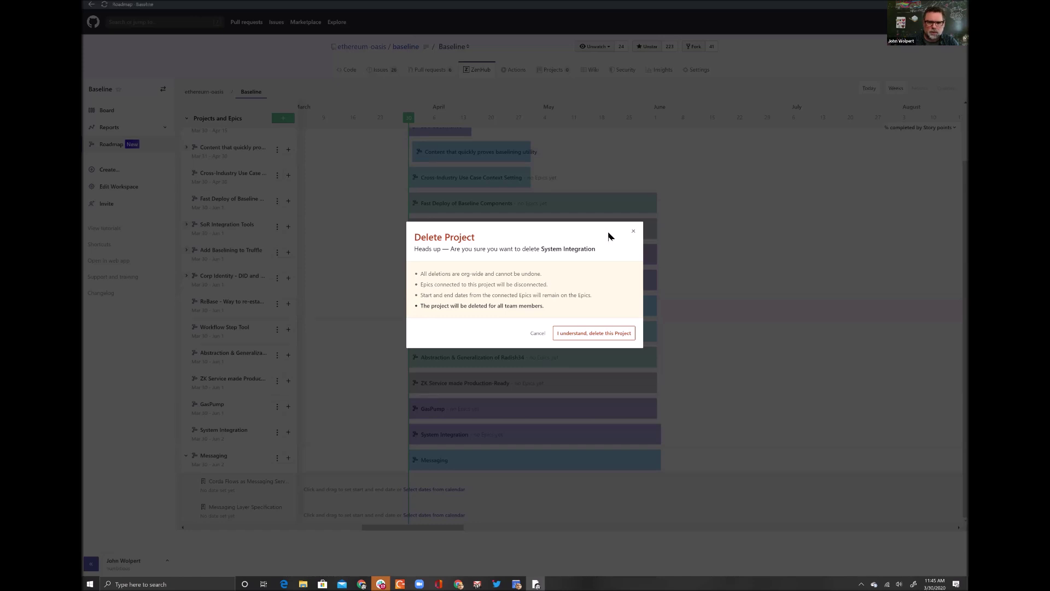
click(565, 333)
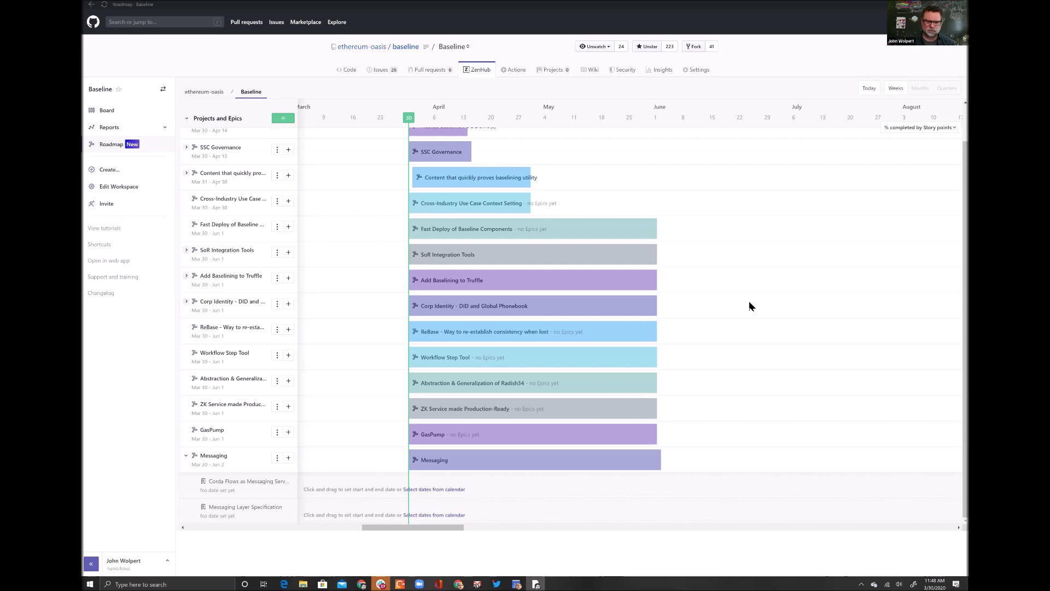
key(alt+Tab)
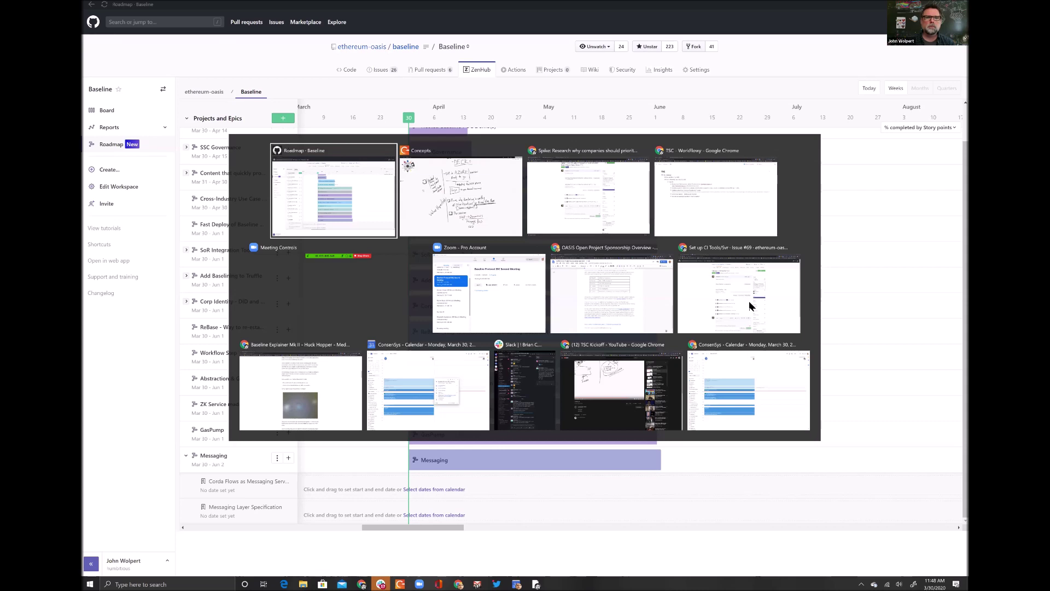
key(alt+shift+Tab)
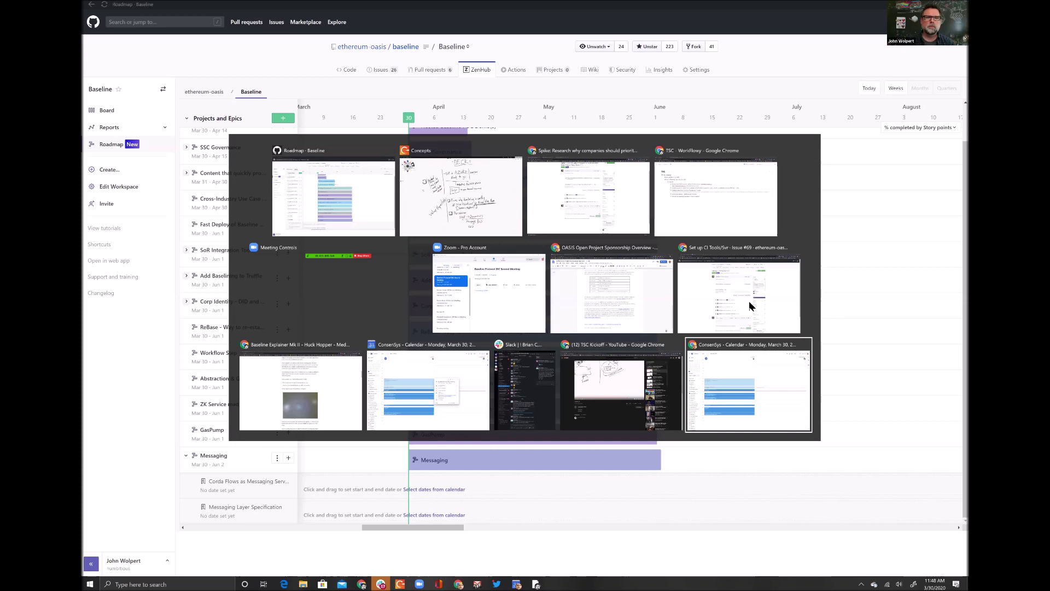
key(alt+Tab)
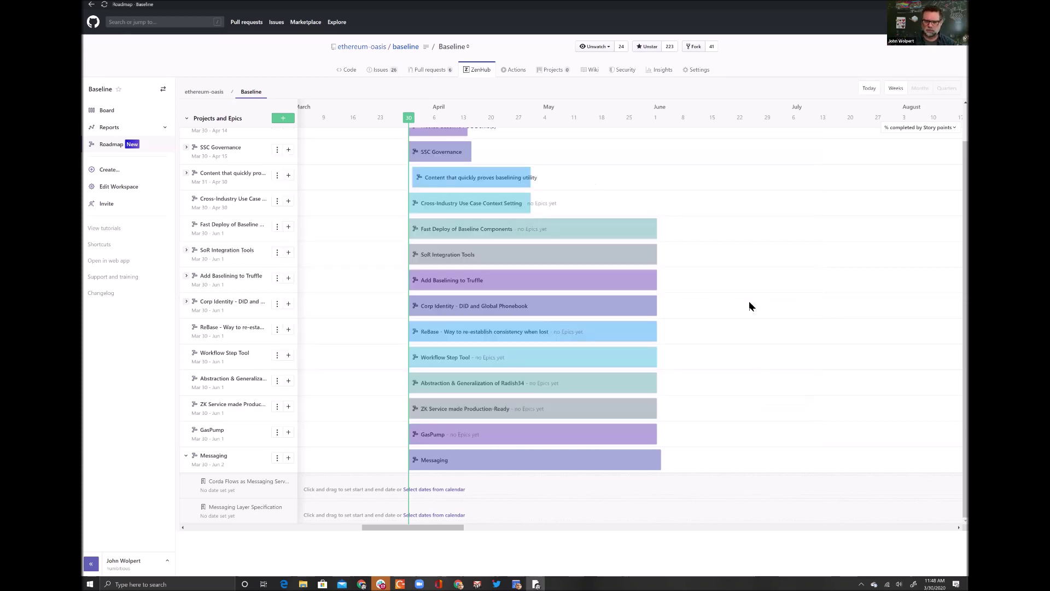
key(alt+Tab)
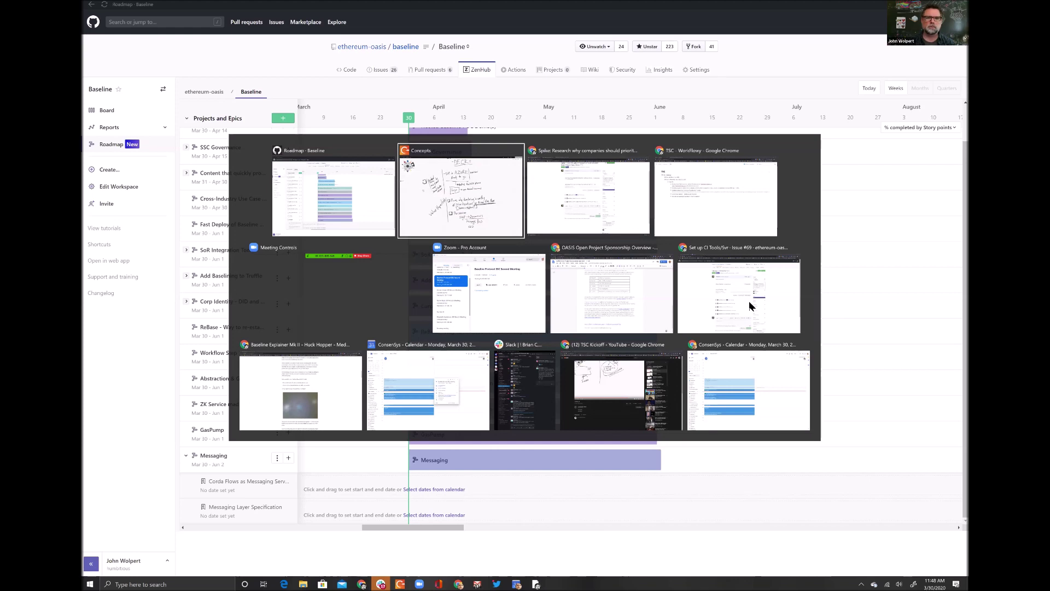
key(alt+shift+Tab)
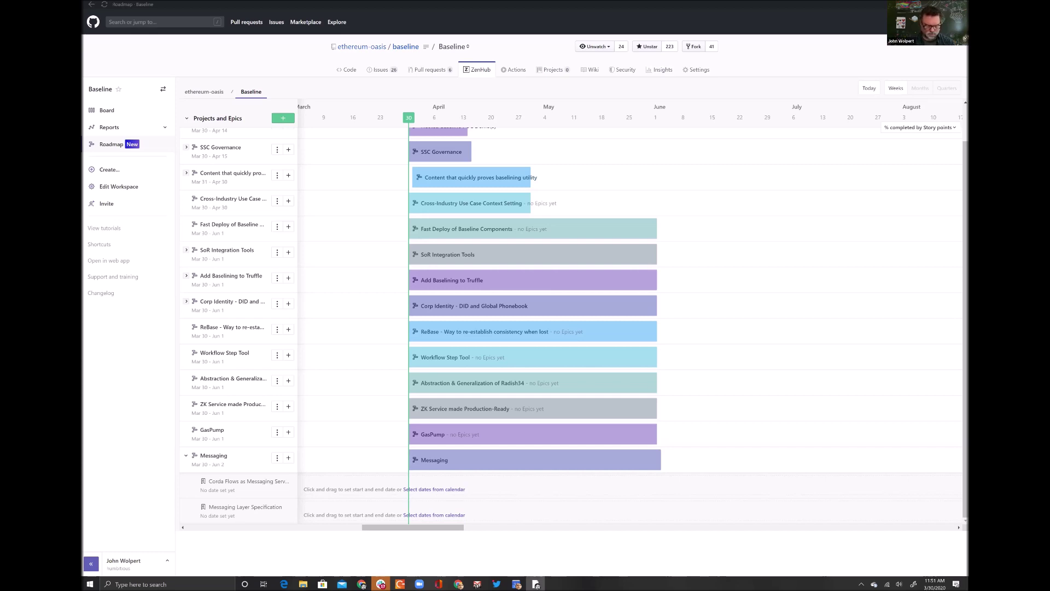
key(XF86AudioRaiseVolume)
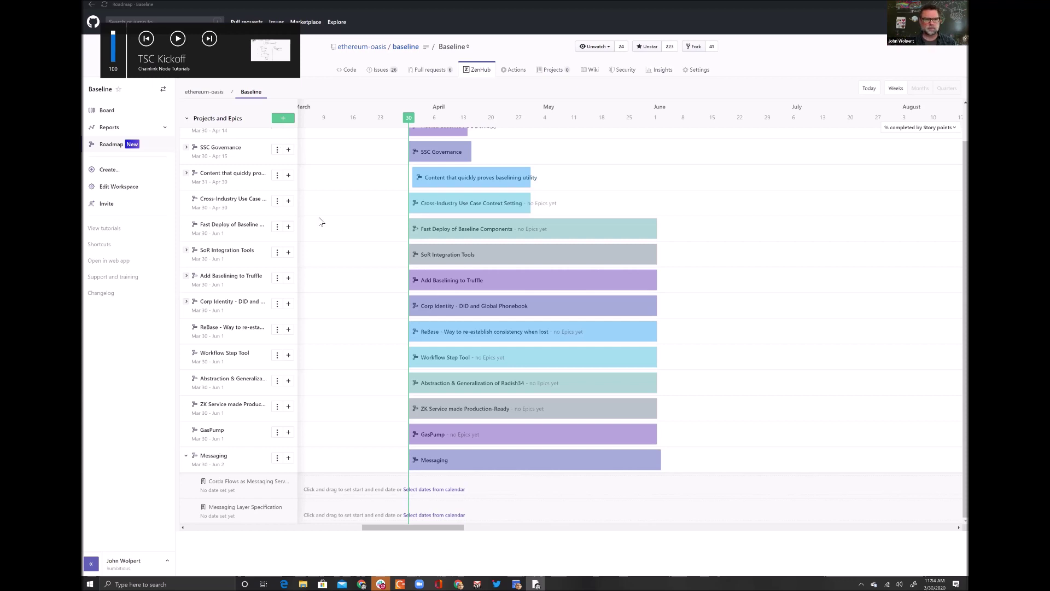
Switch to Chrome, search the web for "zenhub" in a new window and open the ZenHub for GitHub website.
key(alt+Tab)
key(alt+Tab)
key(alt+Tab)
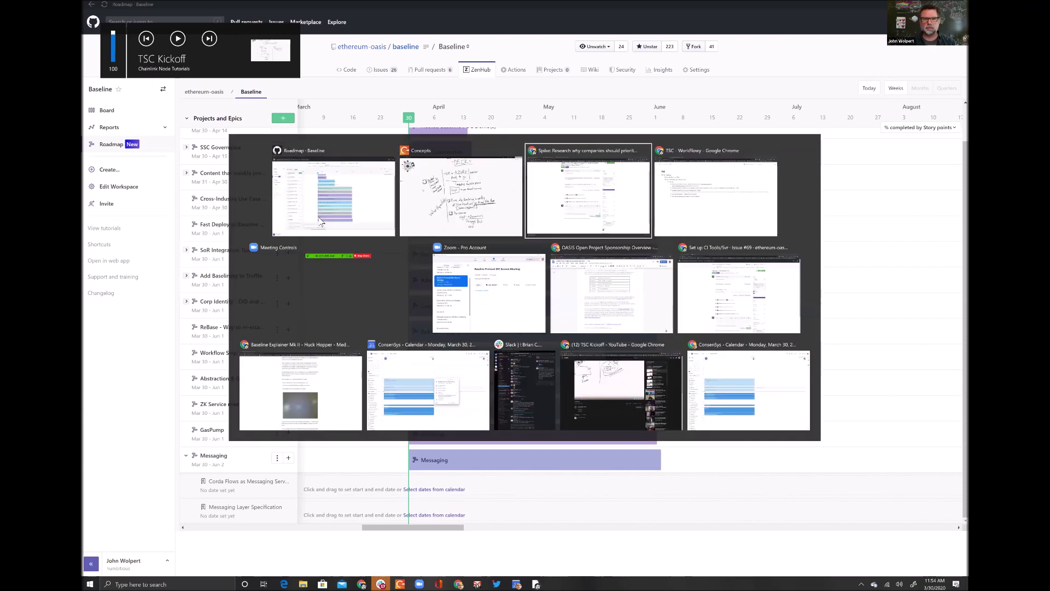
key(ctrl+n)
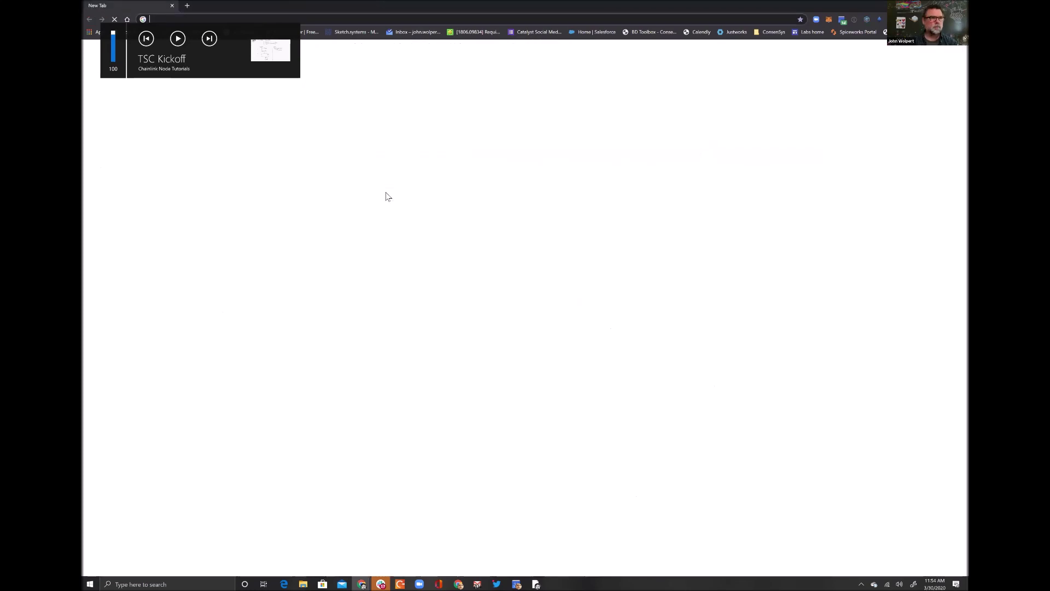
text(zenhub)
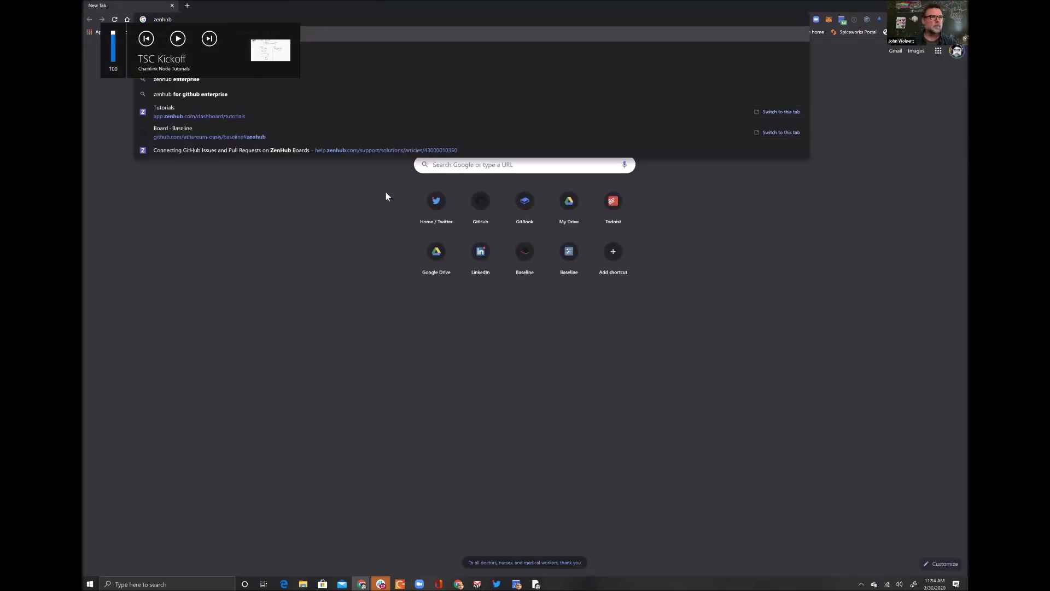
key(Return)
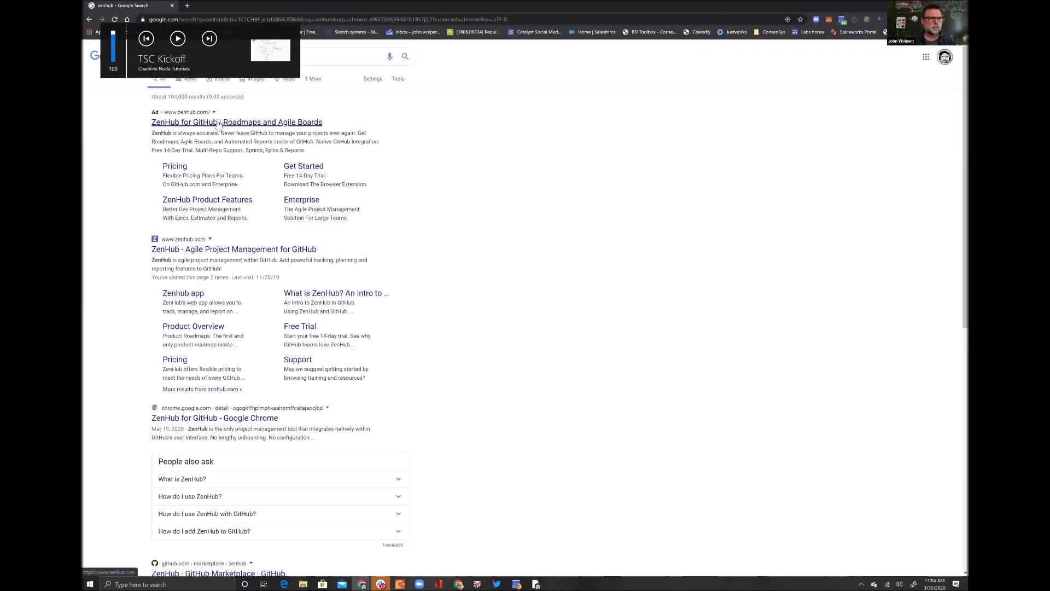
click(219, 123)
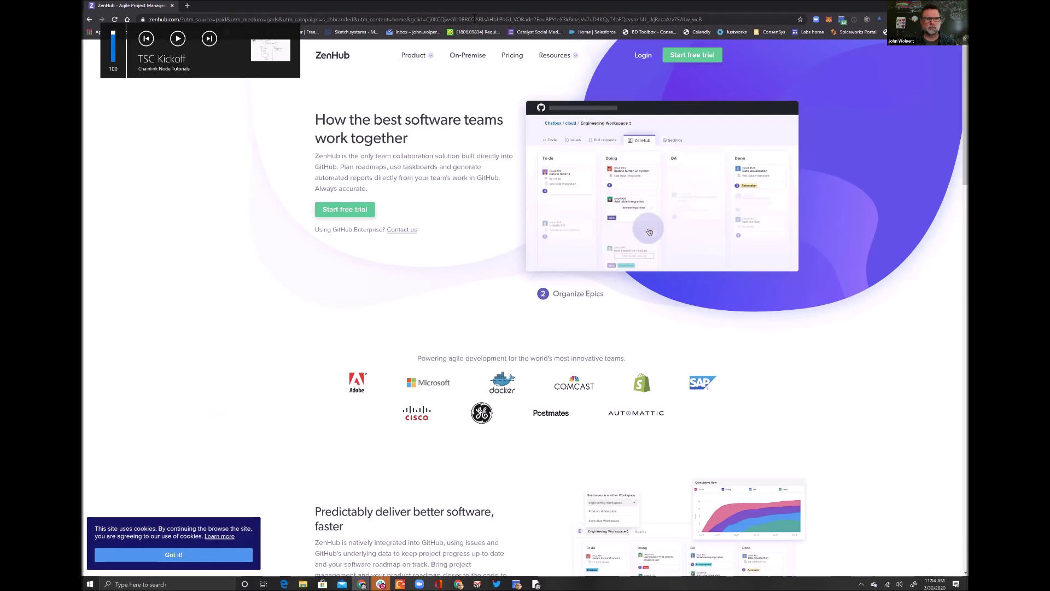
Search the web for "how to see github repo through zenhub without chrome plugin".
click(473, 19)
text(how to )
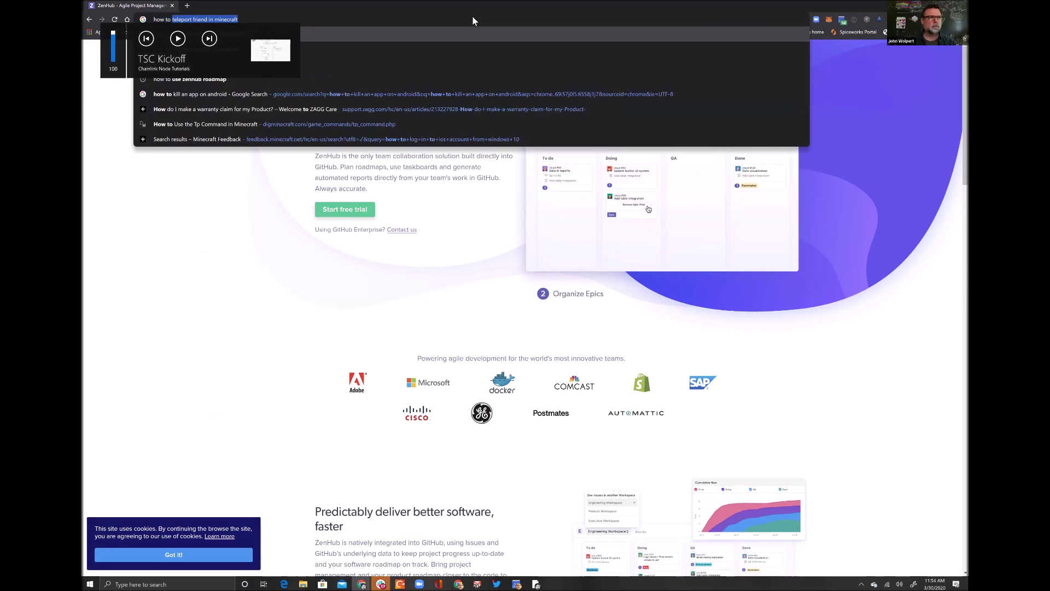
text(see git)
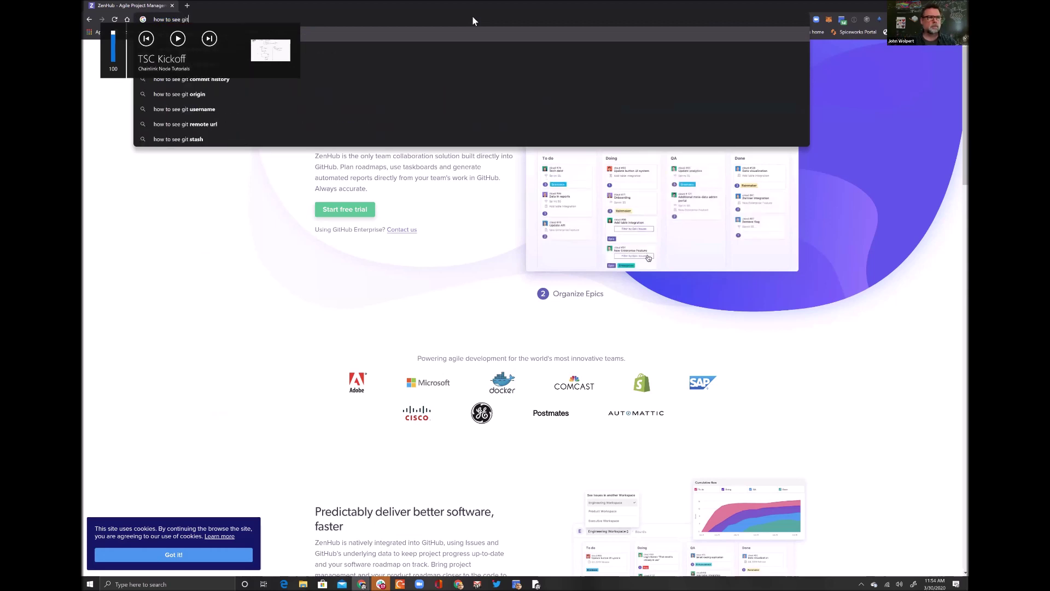
text(hub repo )
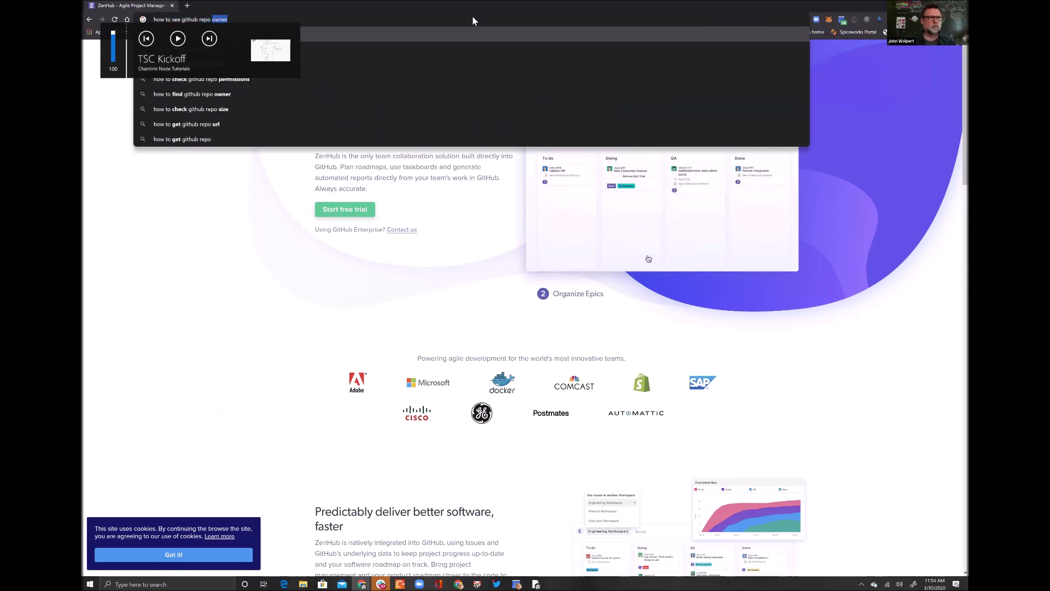
text(through zen)
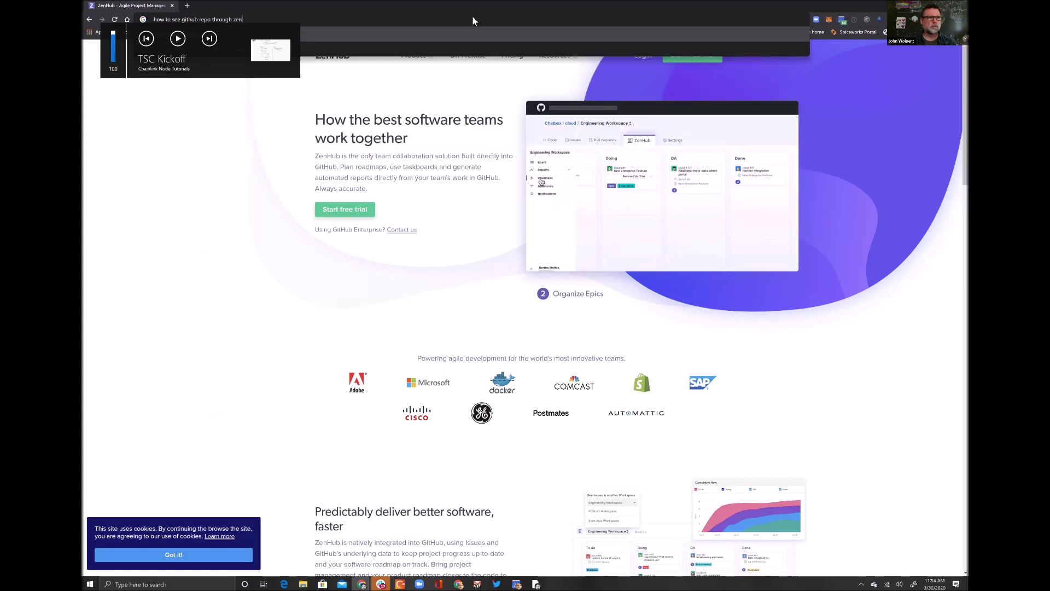
text(hub without )
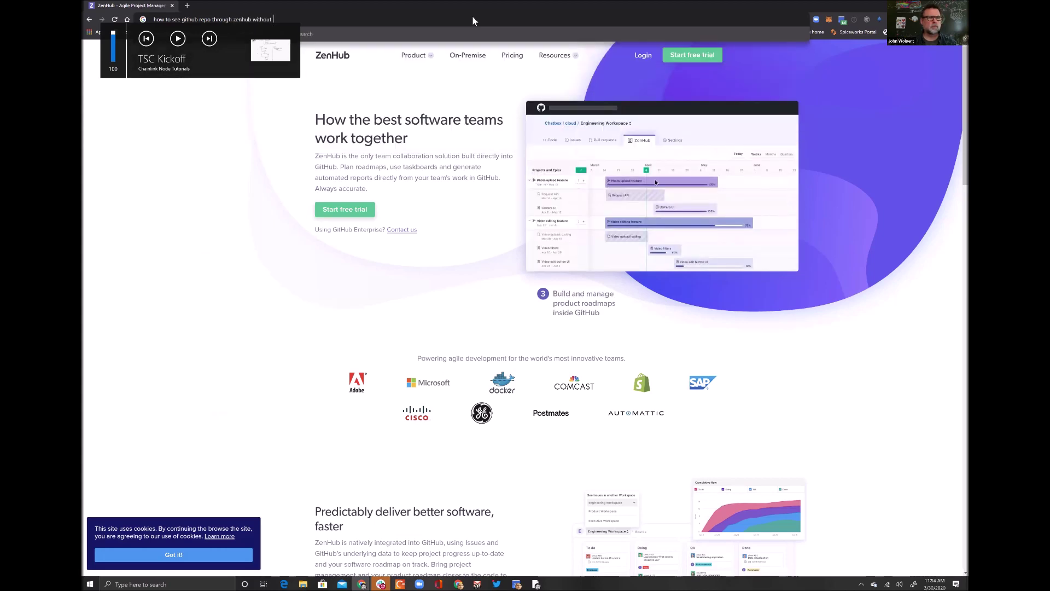
text(chrome plugin)
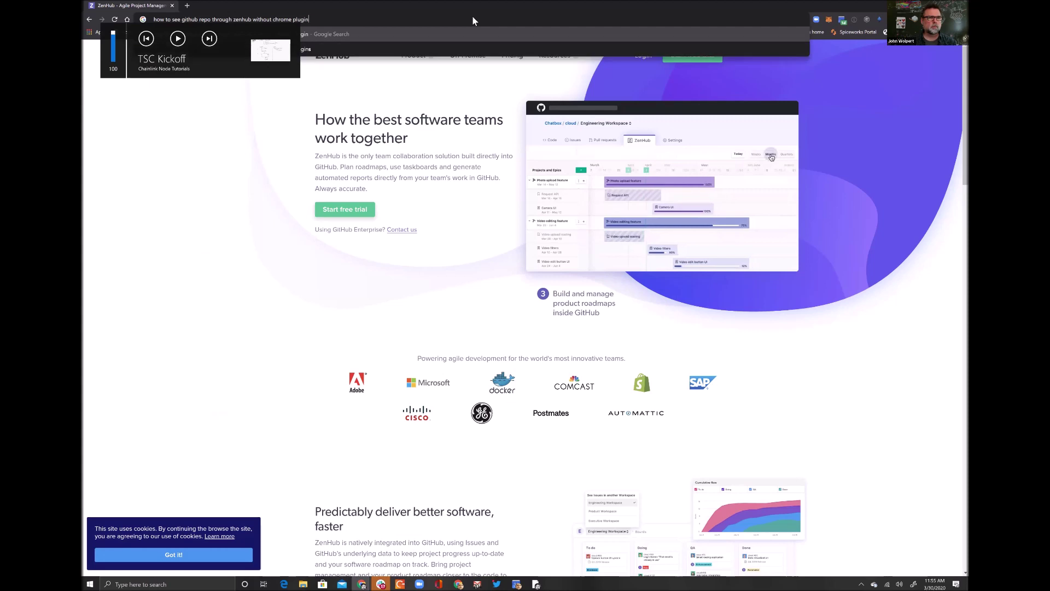
key(Return)
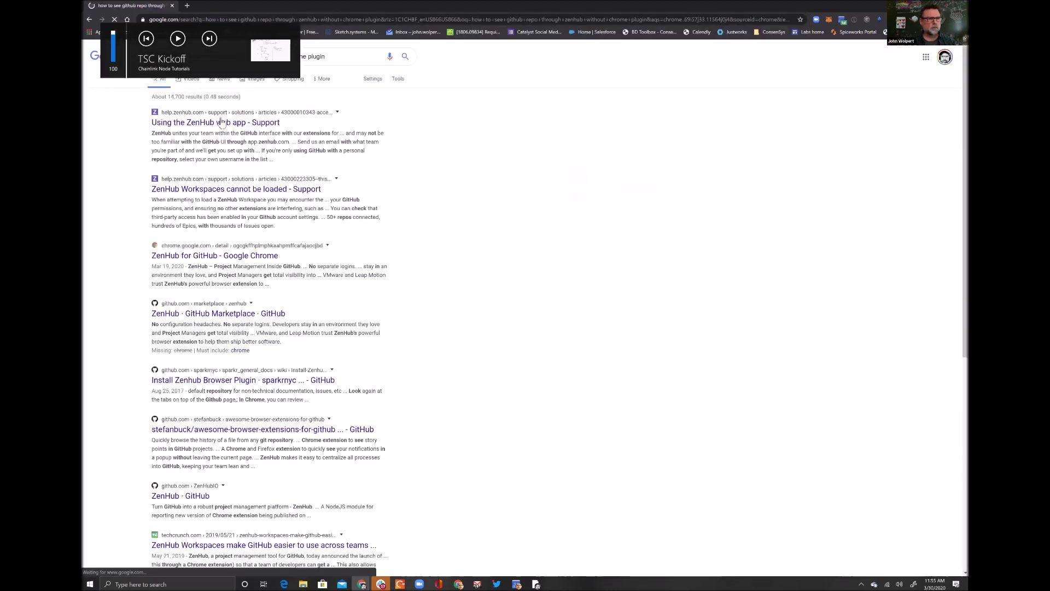
Open the "Using the ZenHub web app" support article, follow its app.zenhub.com link and select the opened board's web address.
click(182, 125)
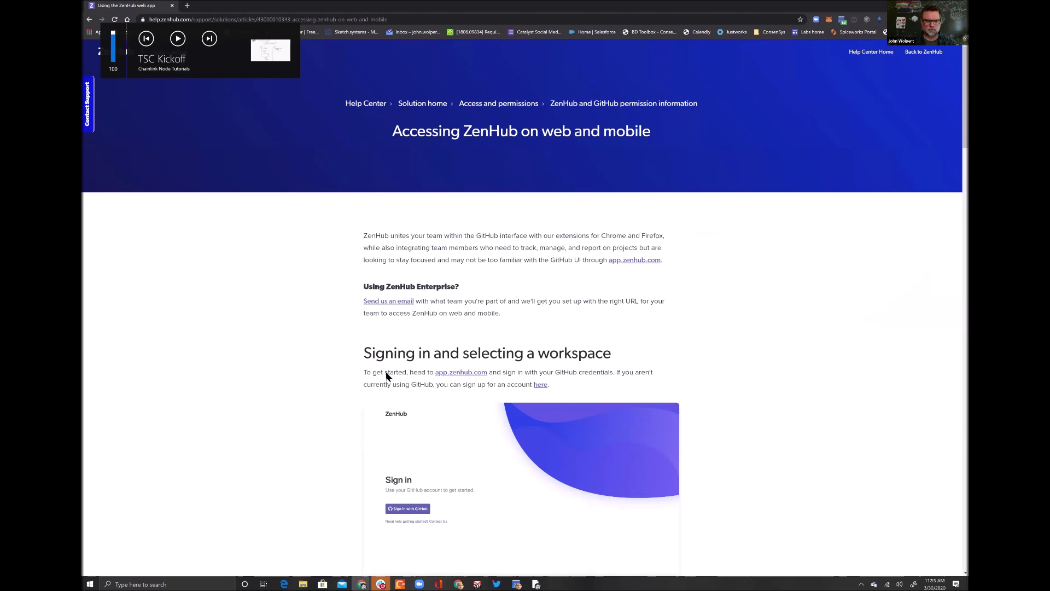
click(461, 372)
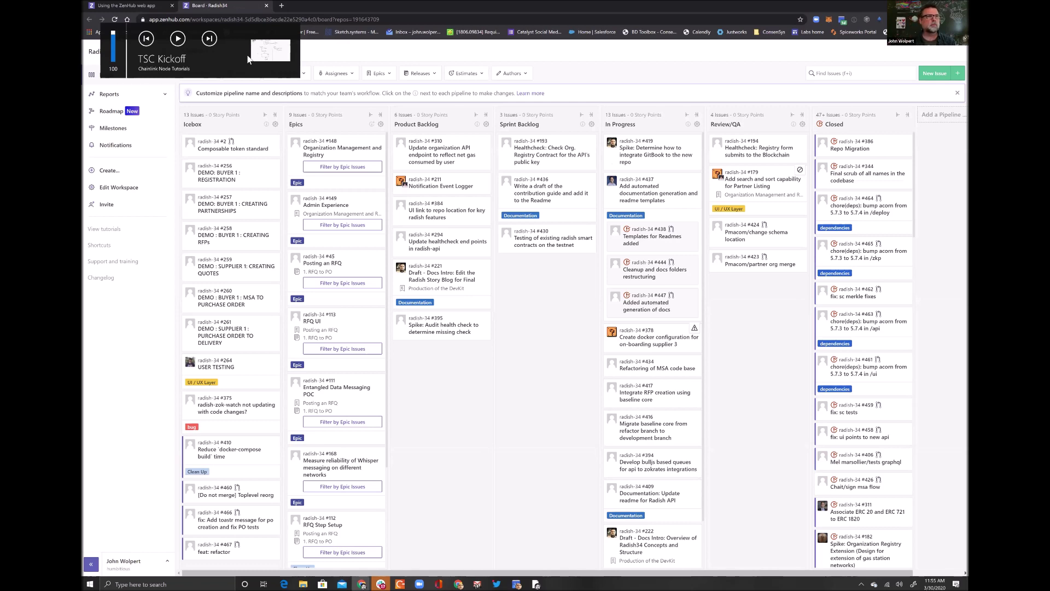
click(304, 22)
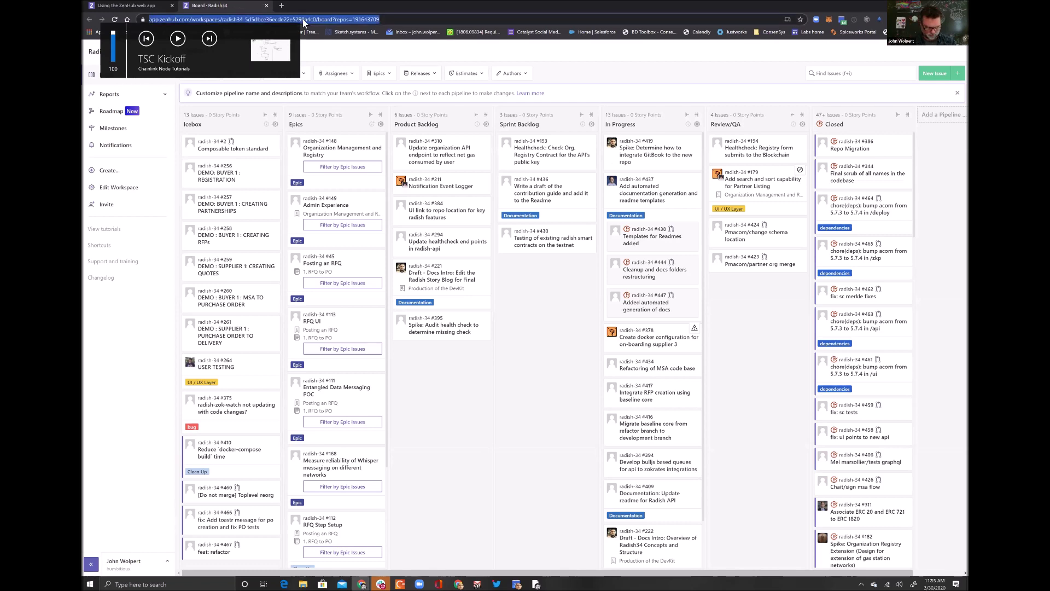